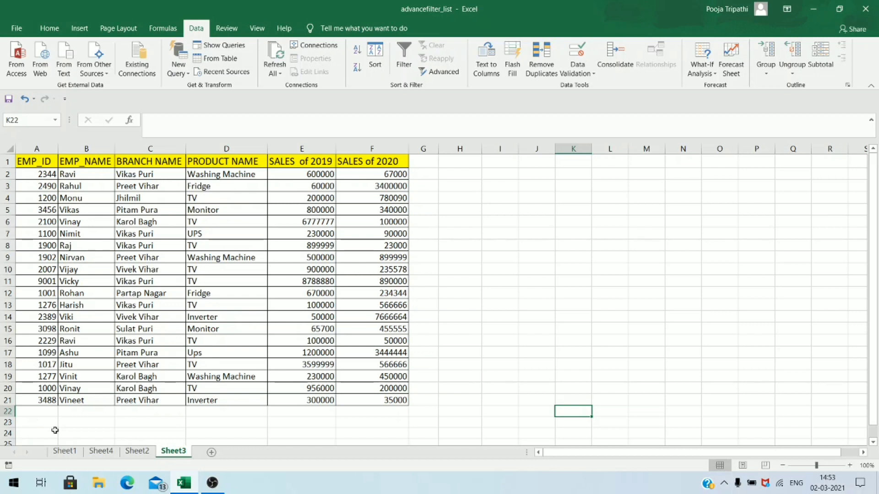
Step: Examine the sales table on Sheet3, especially the BRANCH NAME and PRODUCT NAME columns
left_click_drag(148, 161, 140, 404)
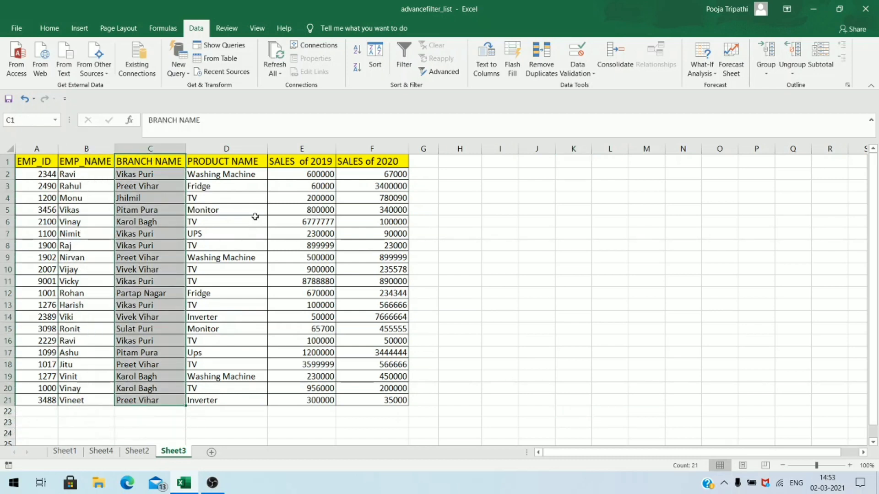
left_click_drag(256, 161, 235, 388)
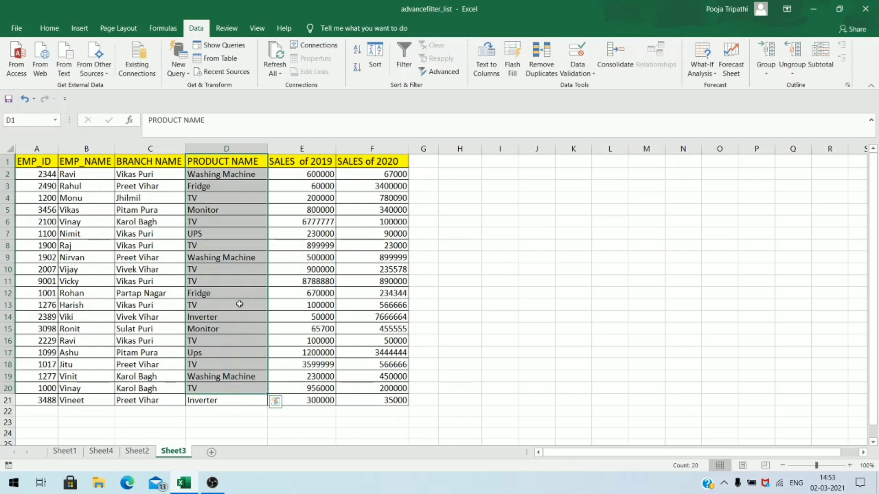
left_click(166, 278)
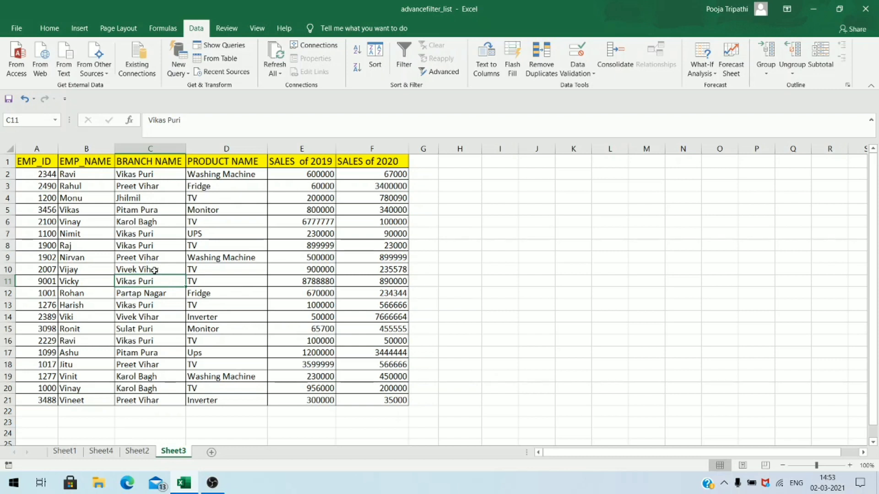
left_click(200, 233)
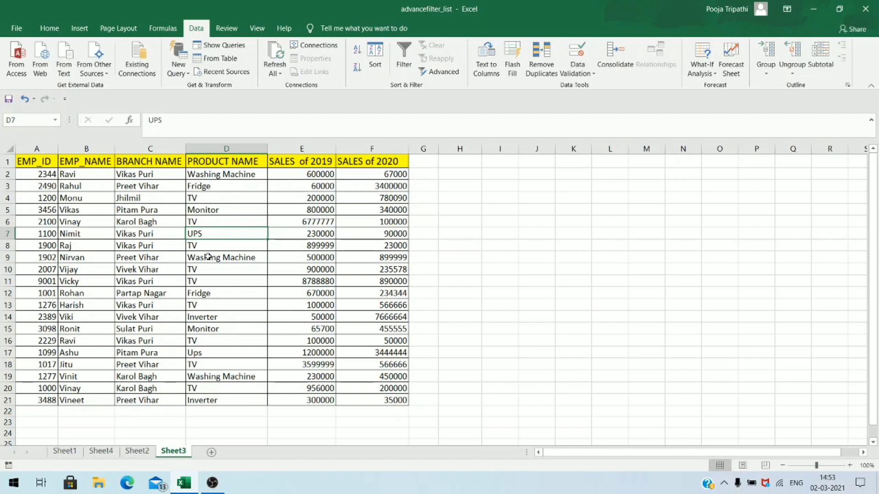
left_click(229, 304)
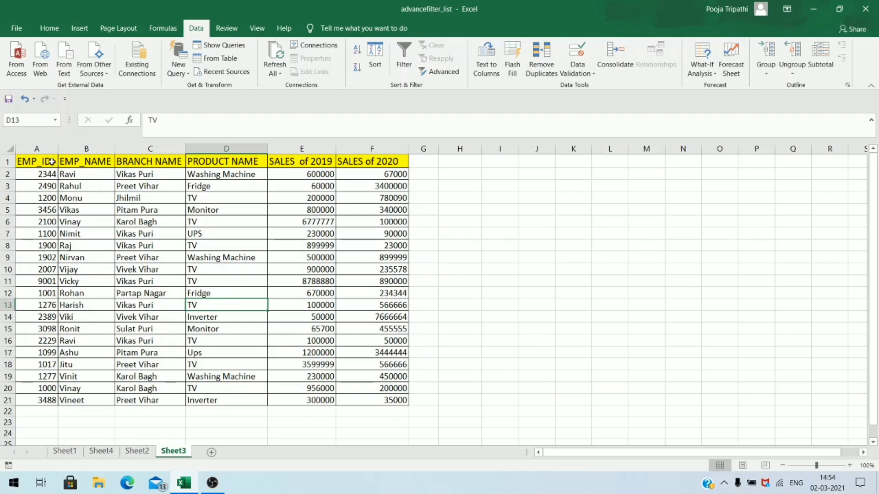
left_click_drag(50, 161, 441, 400)
left_click(442, 400)
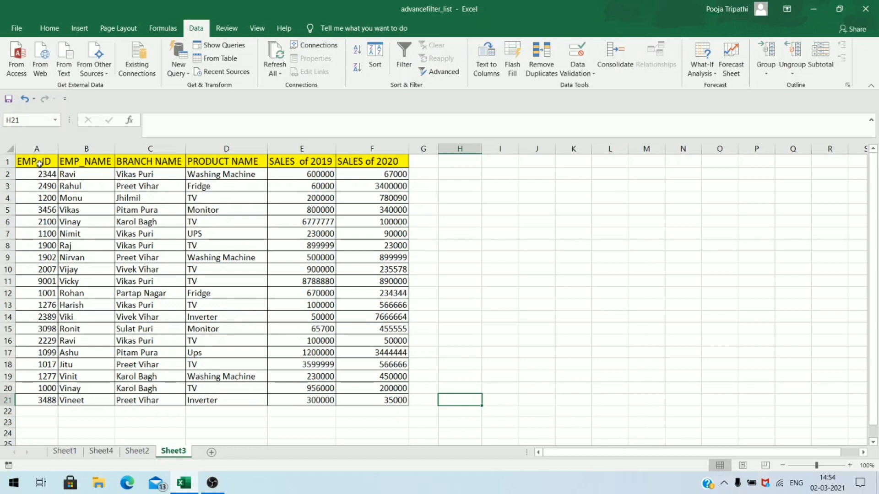
Step: Copy the sales table's header row A1:F1 and paste it starting at cell H1
left_click_drag(37, 162, 349, 162)
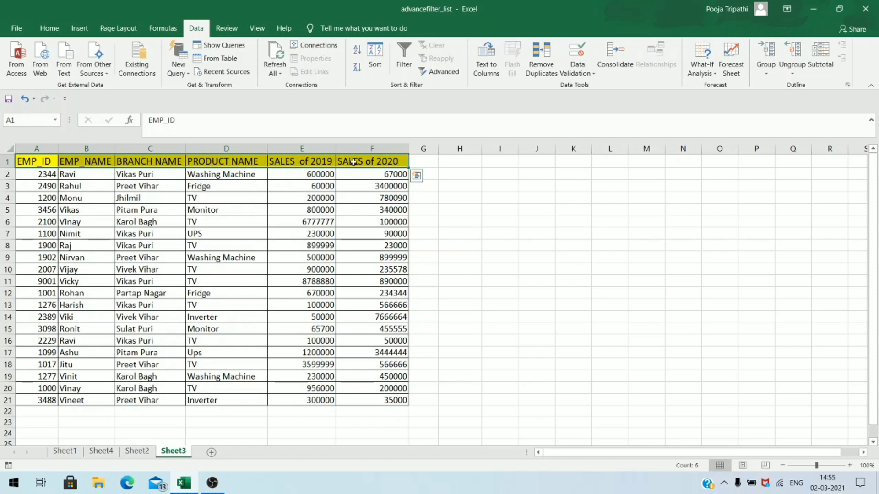
key("ctrl+c")
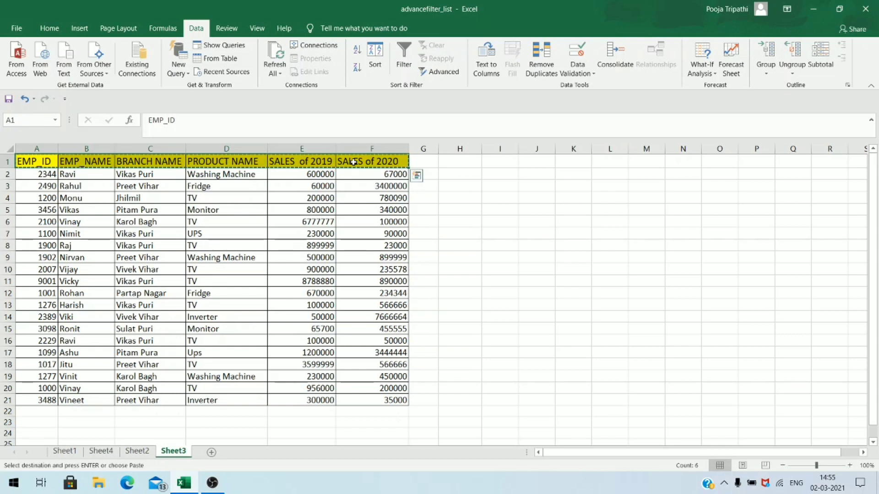
left_click(452, 160)
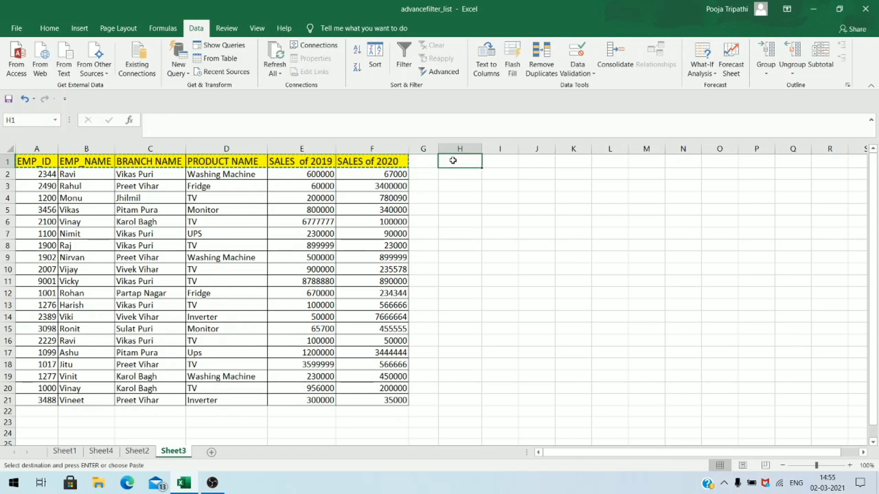
key("ctrl+v")
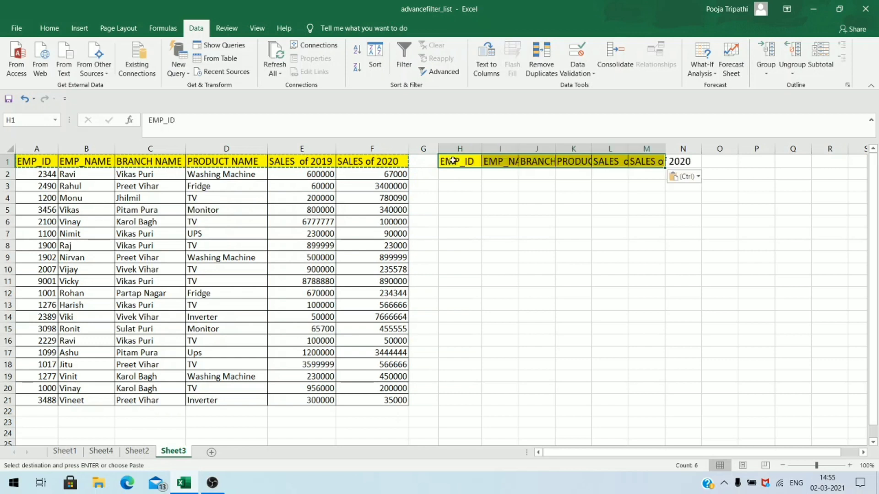
Step: Adjust the widths of columns H to M so the copied headers in row 1 show in full
left_click(521, 243)
left_click_drag(479, 144, 773, 147)
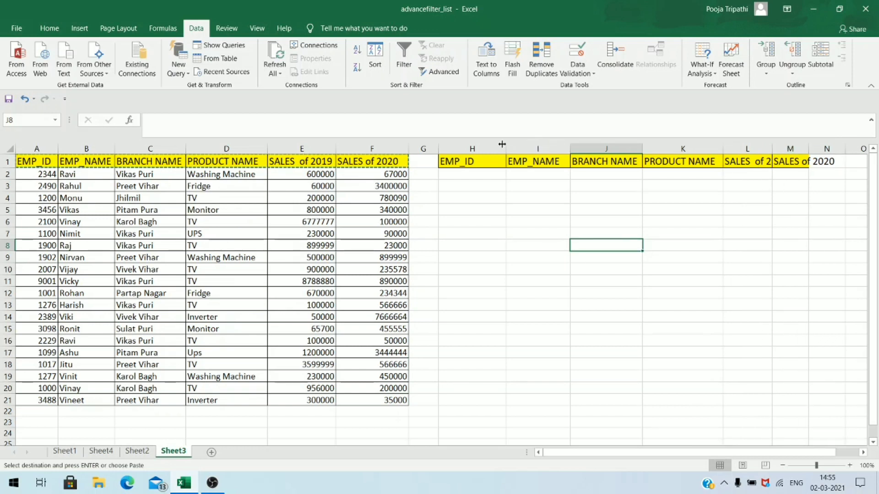
left_click_drag(506, 147, 488, 147)
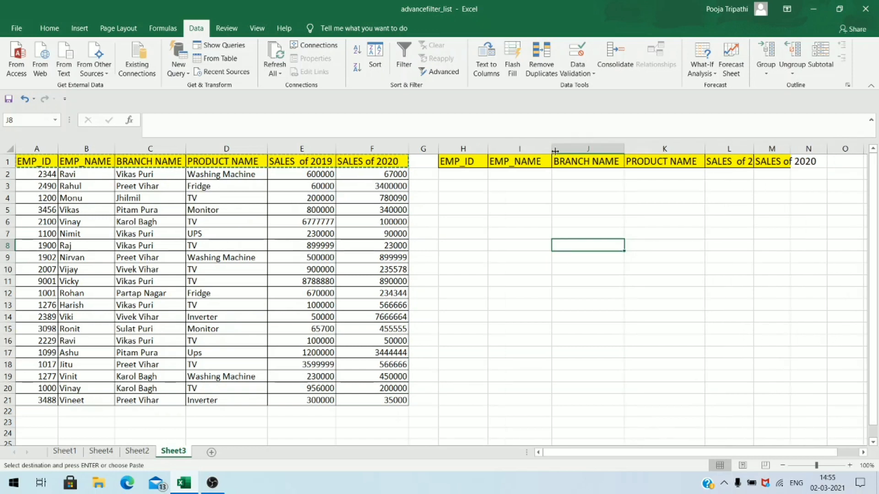
left_click_drag(750, 146, 849, 169)
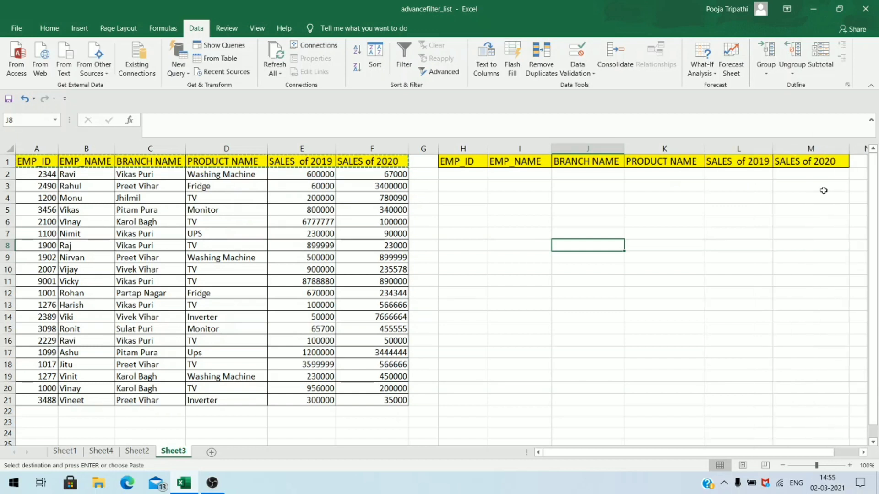
left_click(796, 223)
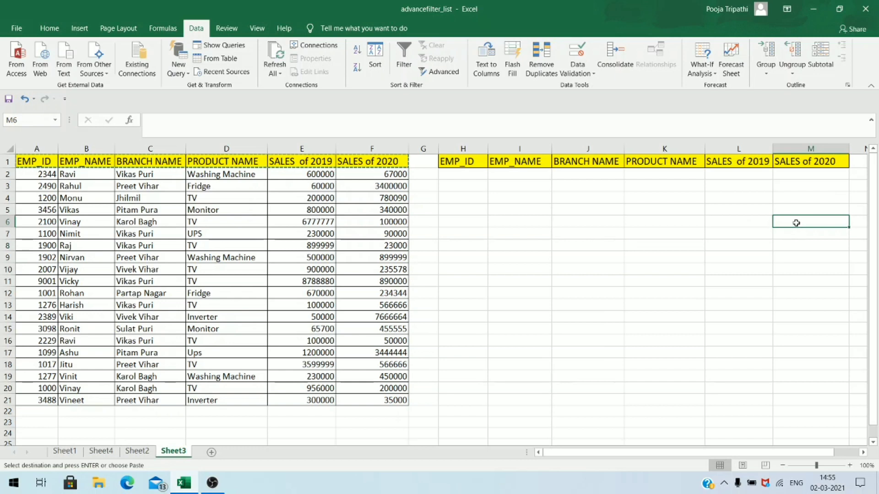
Step: Paste a second copy of the table's header row A1:F1 starting at cell H10
left_click(476, 182)
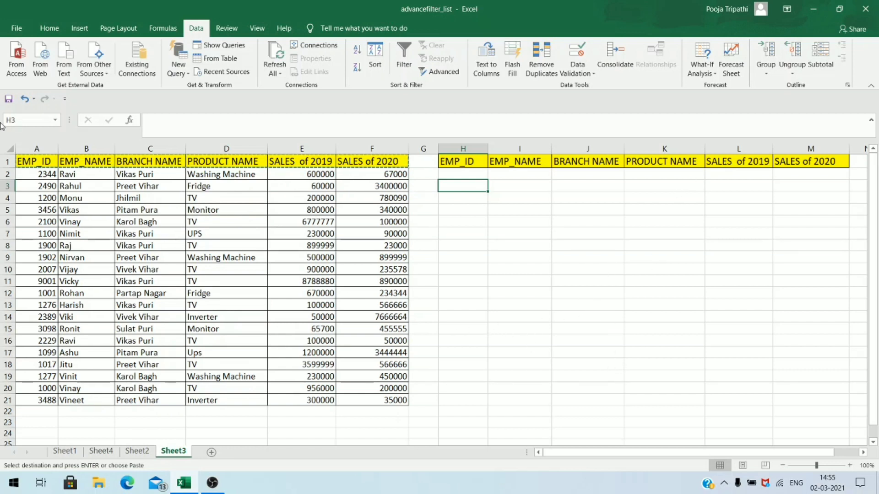
left_click_drag(46, 162, 153, 162)
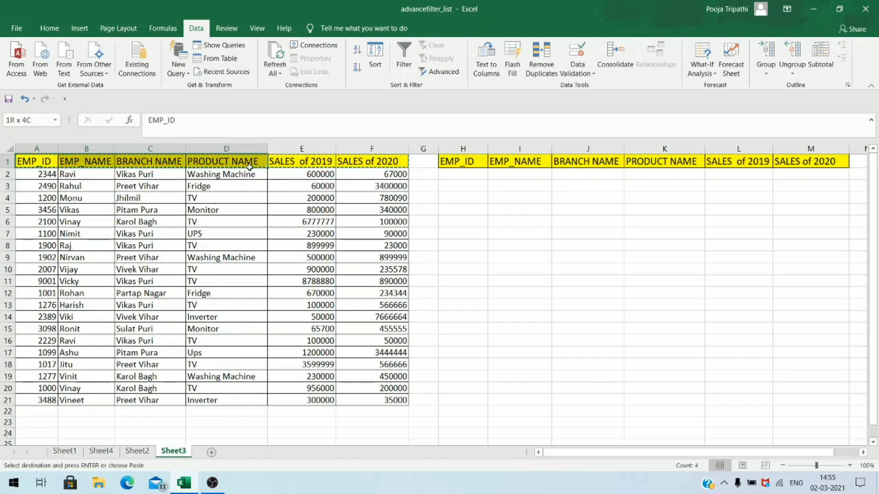
left_click_drag(320, 163, 356, 160)
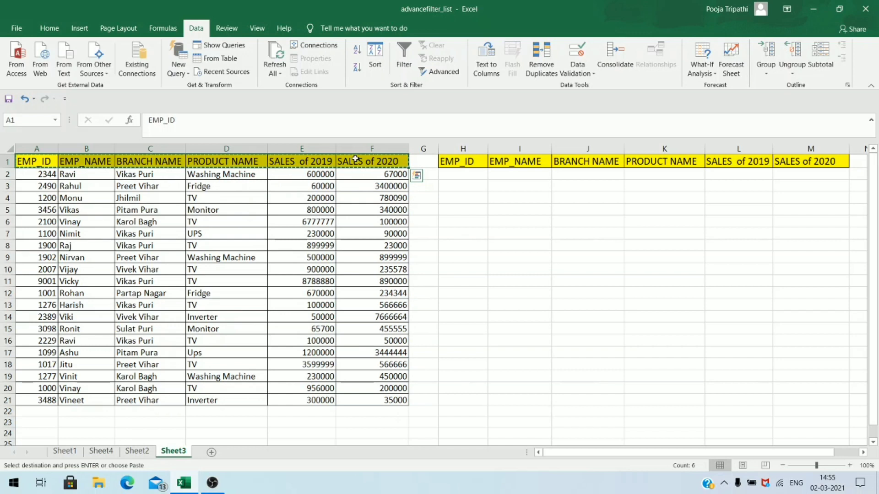
left_click(450, 269)
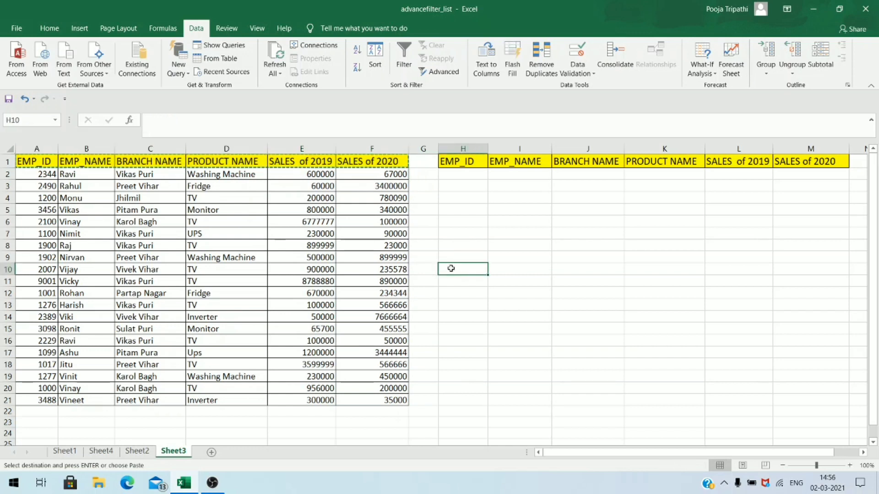
key("ctrl+v")
left_click(477, 291)
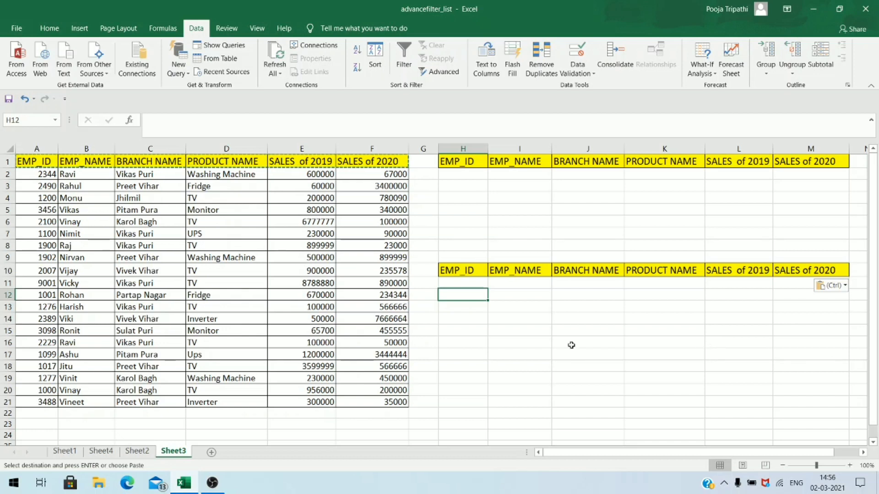
key("Escape")
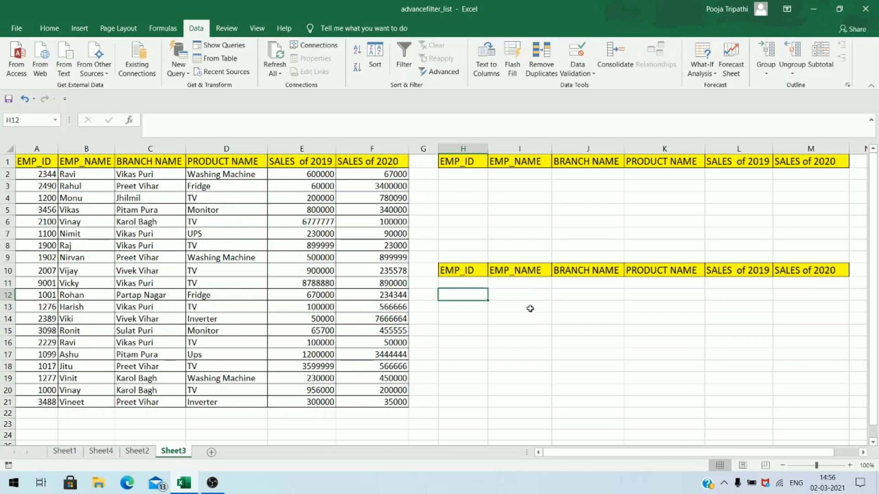
left_click(520, 316)
left_click(449, 161)
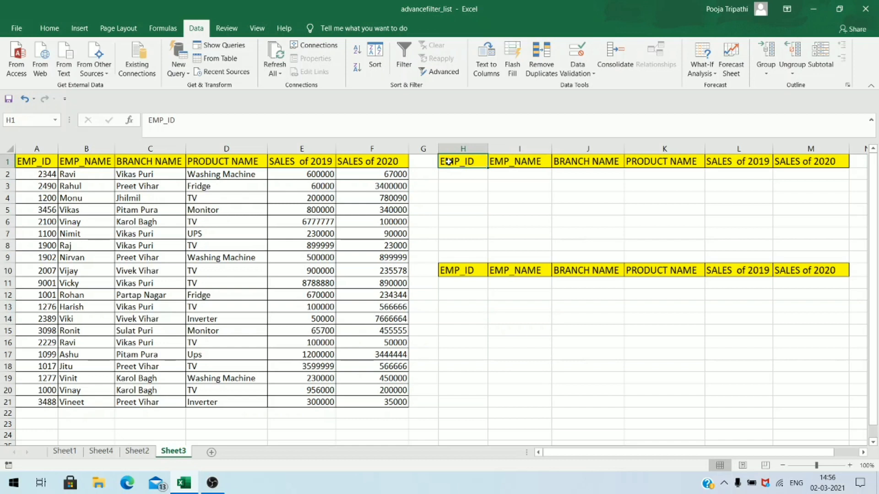
left_click(466, 281)
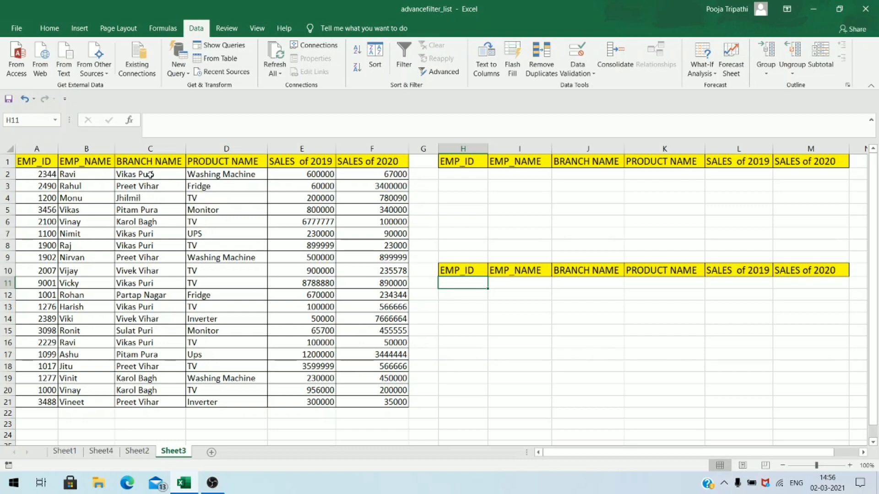
left_click_drag(150, 174, 135, 398)
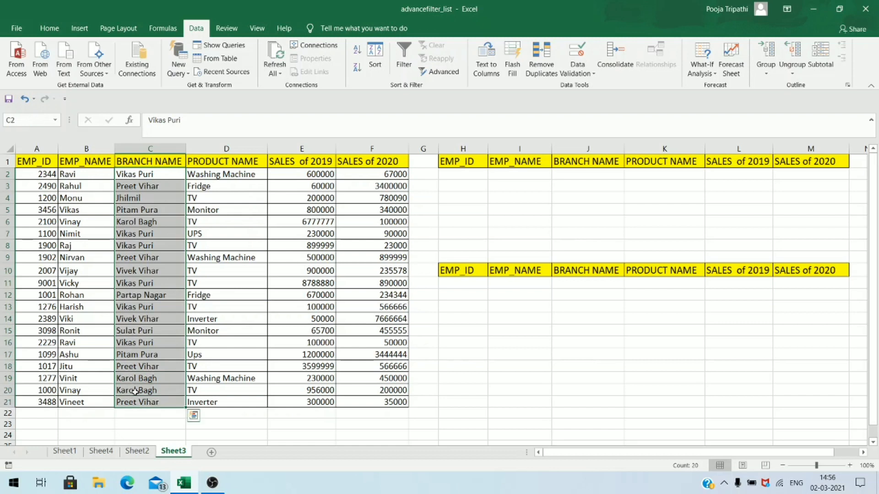
left_click(213, 423)
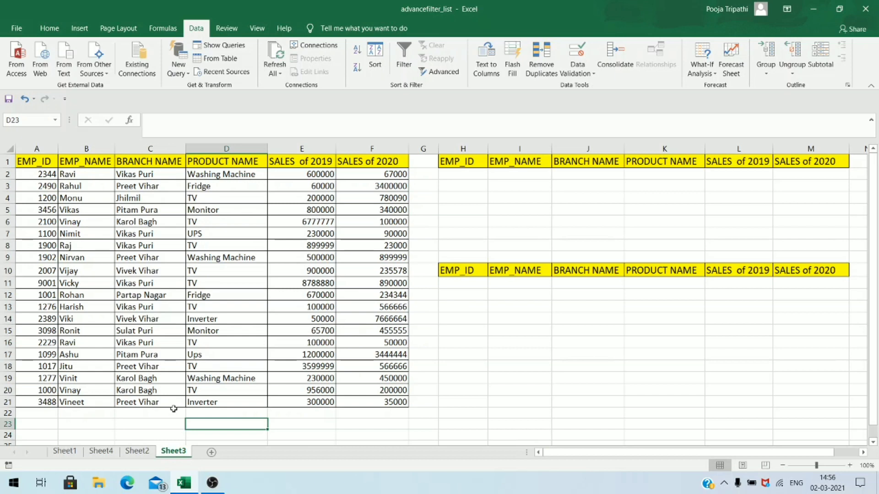
left_click(584, 177)
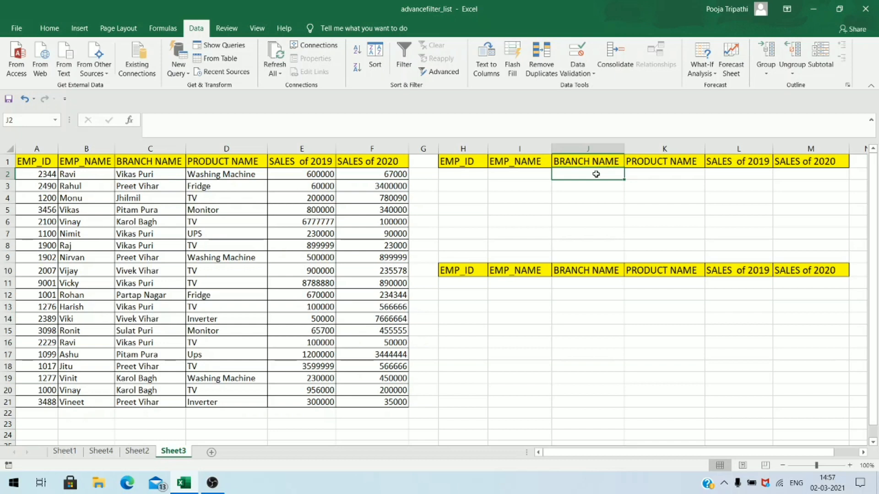
left_click(568, 365)
Step: Copy the branch names in C2:C21 and paste them below the sales table starting at cell A27
left_click_drag(156, 174, 130, 397)
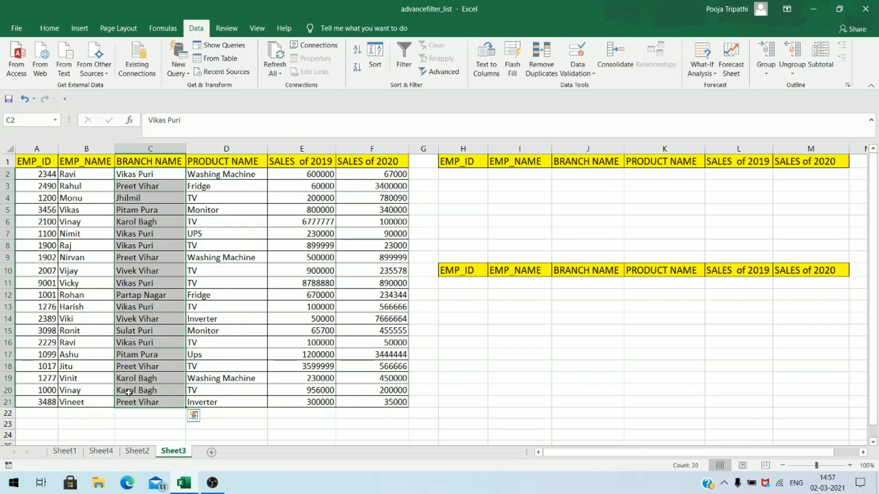
key("ctrl+c")
scroll(119, 386, "down", 3)
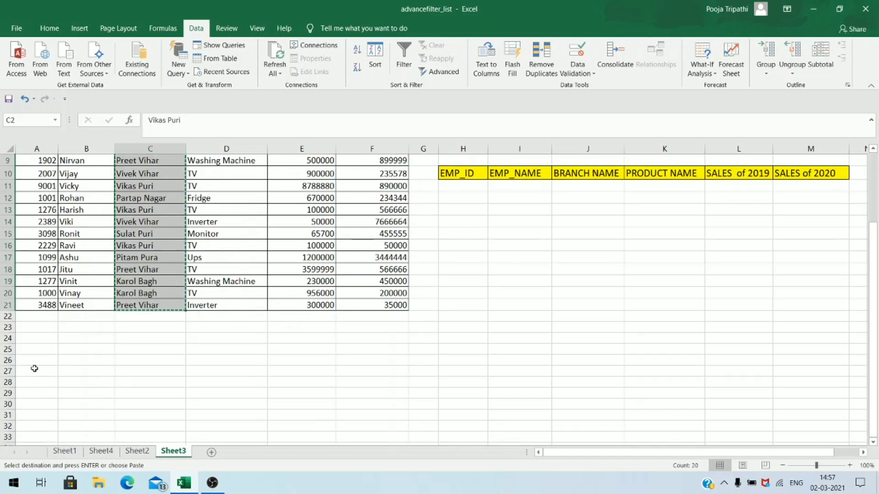
left_click(35, 369)
key("ctrl+v")
scroll(125, 365, "down", 3)
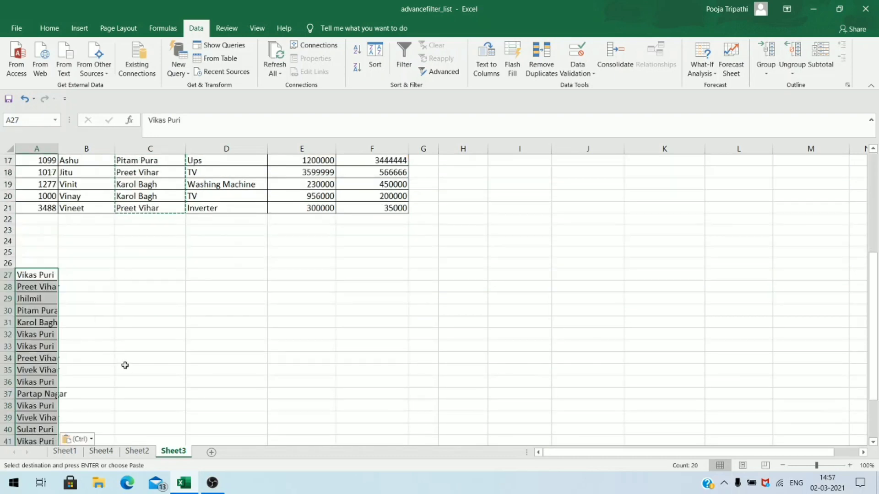
Step: Widen column A so the pasted branch names fit inside their cells
left_click(106, 349)
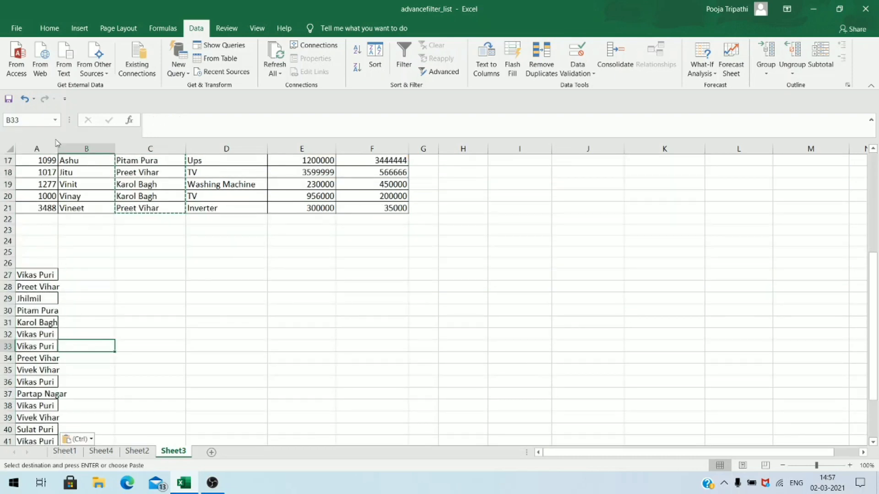
left_click_drag(58, 143, 80, 143)
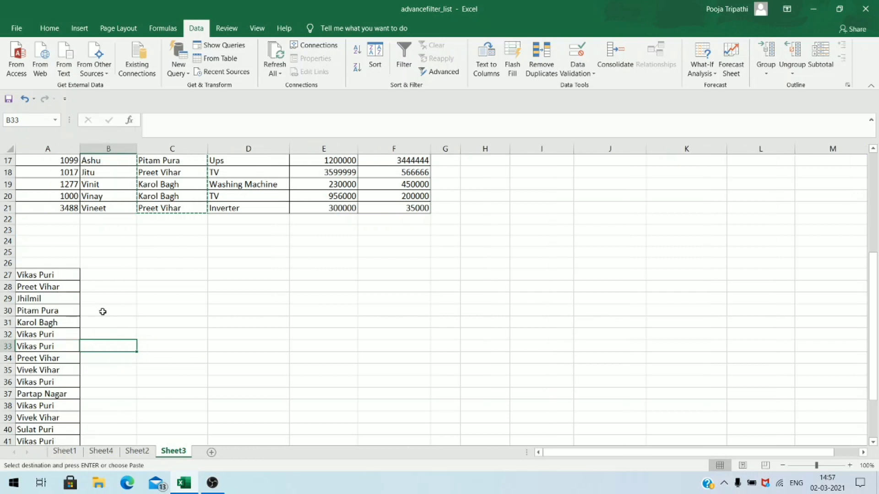
left_click(102, 312)
scroll(54, 382, "down", 2)
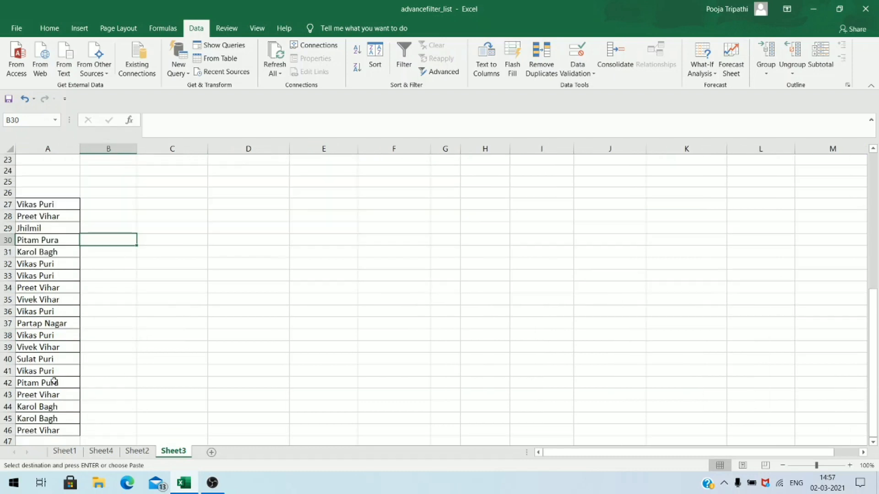
Step: Copy the product names in D2:D21 and paste them below the sales table starting at cell C27
scroll(185, 267, "up", 6)
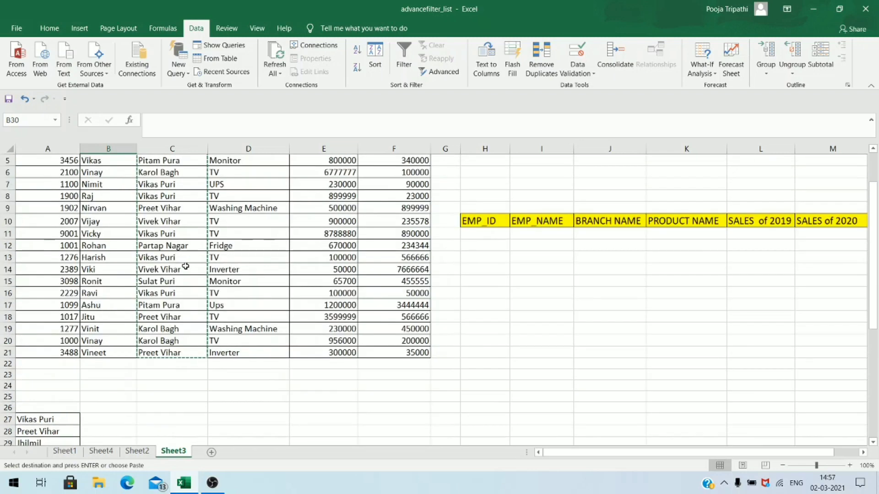
scroll(186, 266, "up", 2)
left_click(254, 179)
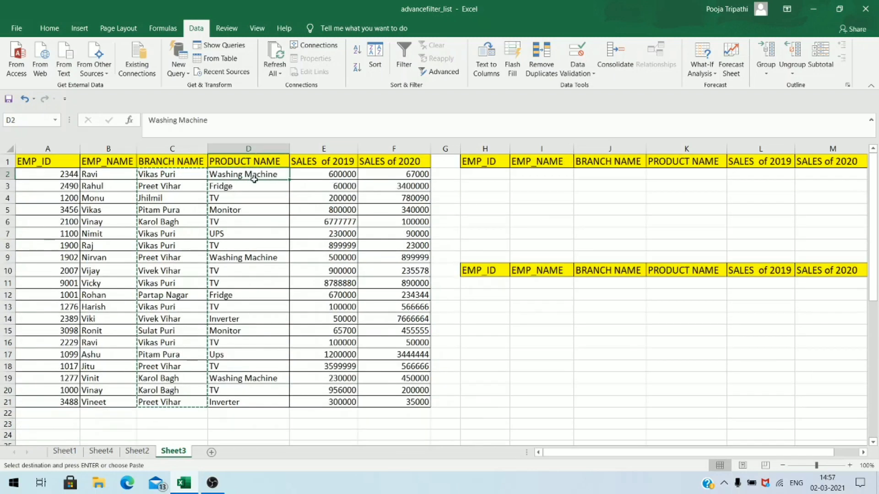
left_click_drag(254, 178, 238, 401)
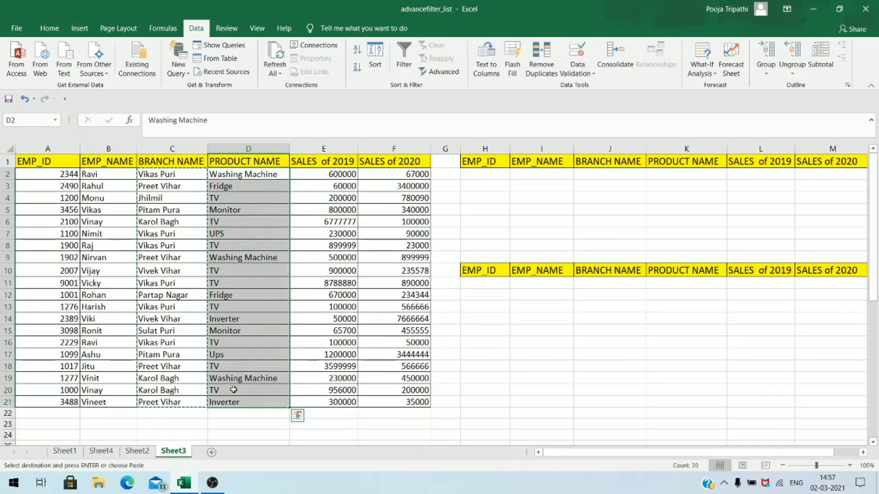
key("ctrl+c")
scroll(202, 375, "down", 3)
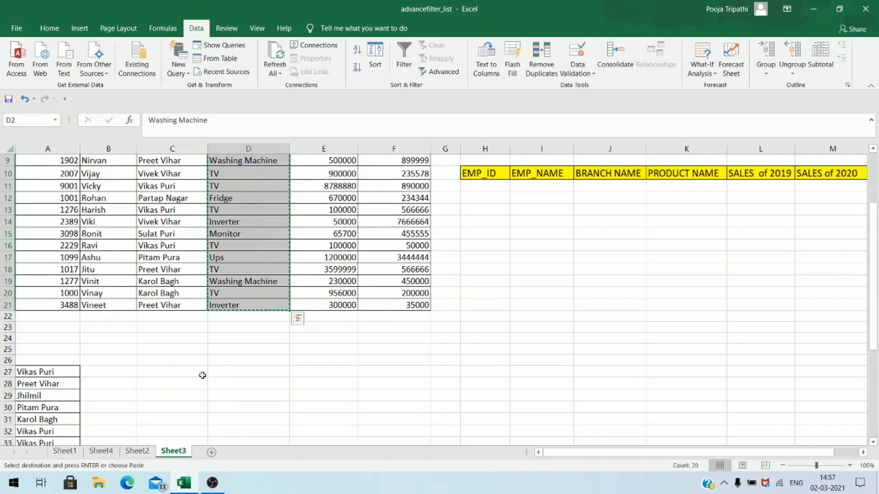
scroll(203, 375, "down", 3)
left_click(146, 275)
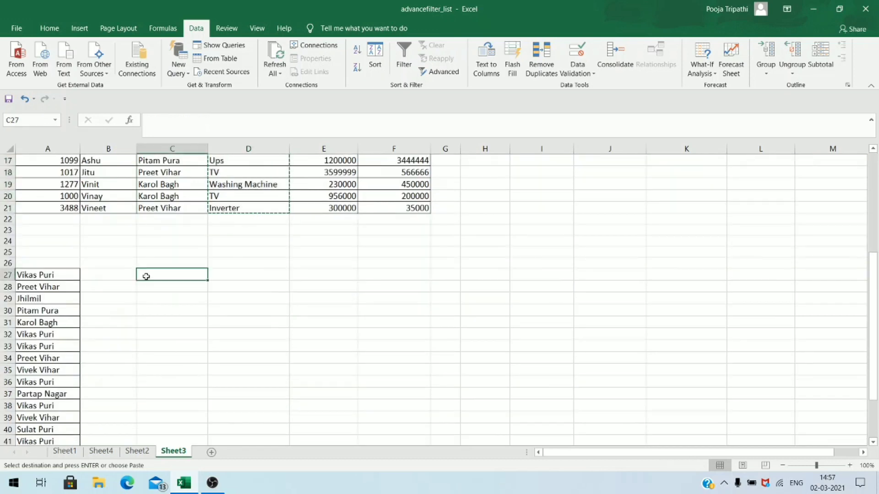
key("ctrl+v")
left_click(323, 369)
scroll(282, 342, "down", 3)
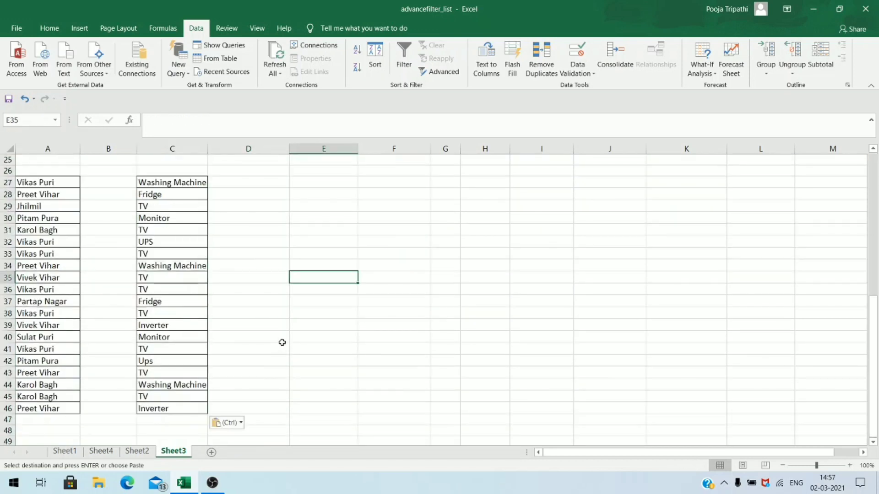
left_click(277, 316)
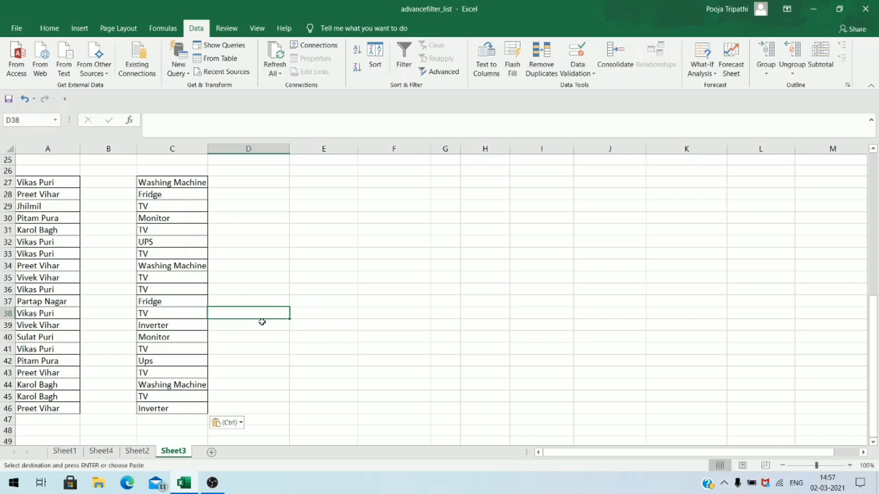
Step: Remove the duplicate values from the pasted branch names in A27:A46, treating the range as having no header
scroll(262, 322, "up", 1)
left_click_drag(46, 204, 70, 425)
left_click(359, 407)
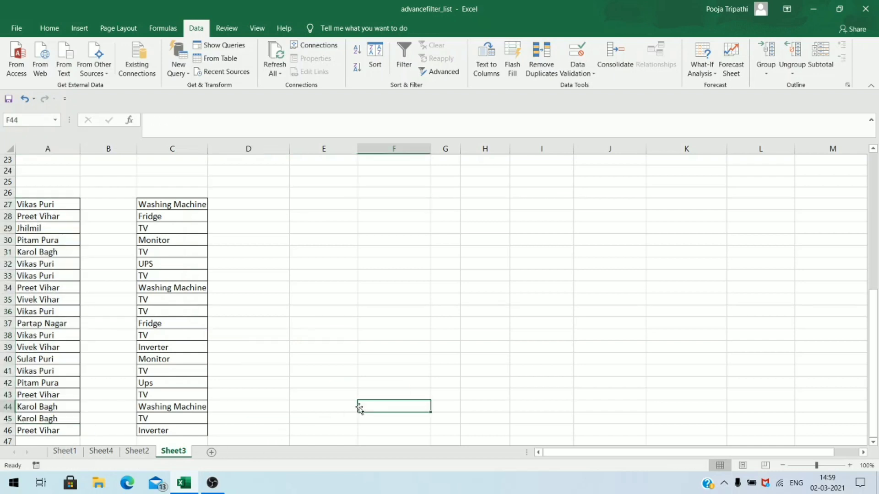
left_click_drag(33, 206, 25, 432)
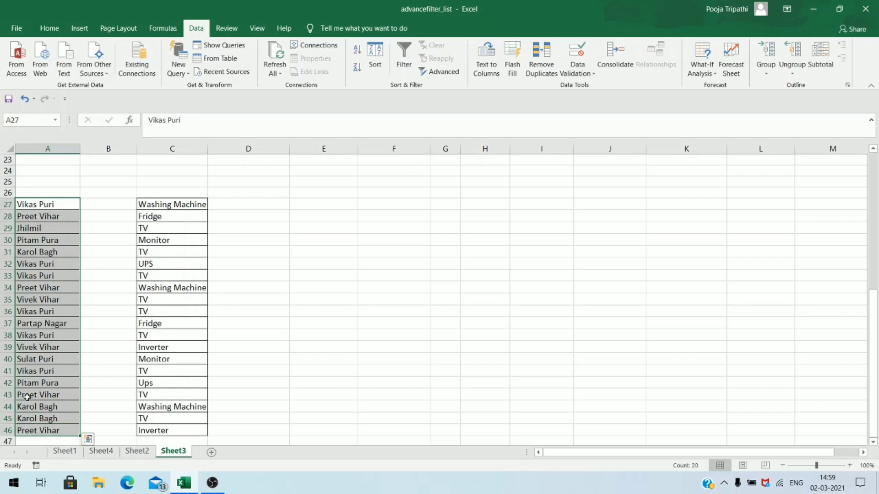
left_click(542, 76)
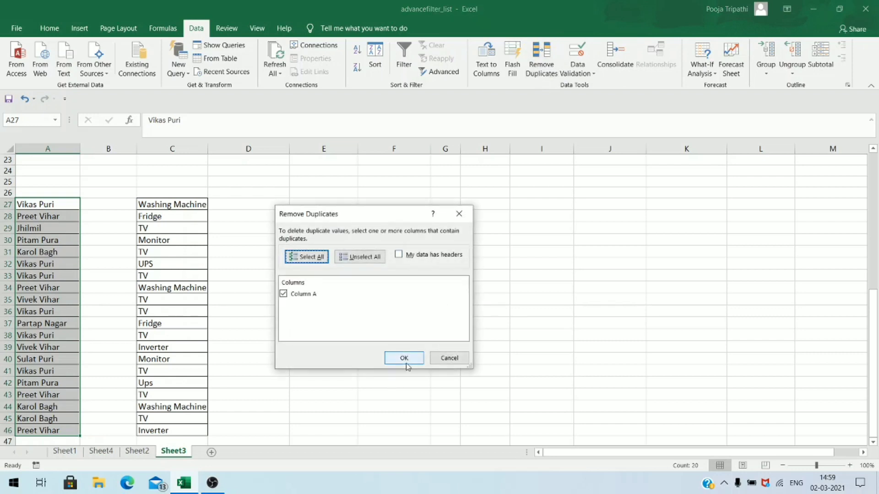
left_click(405, 358)
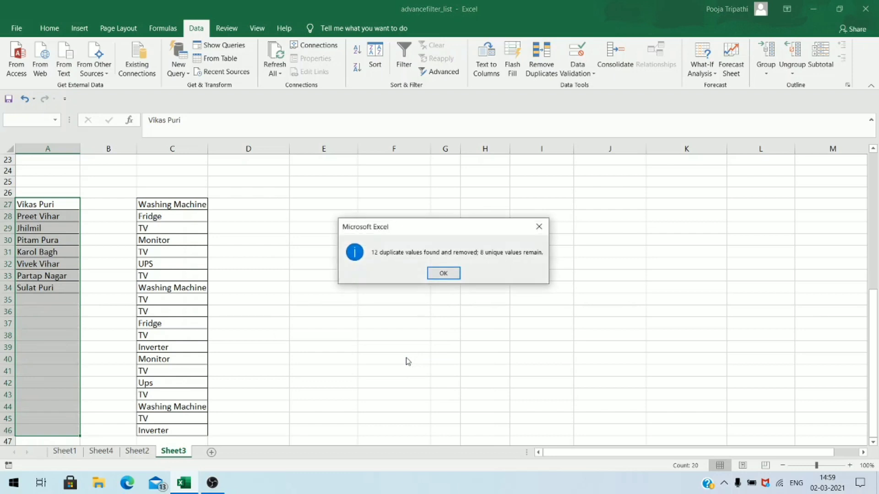
left_click(438, 273)
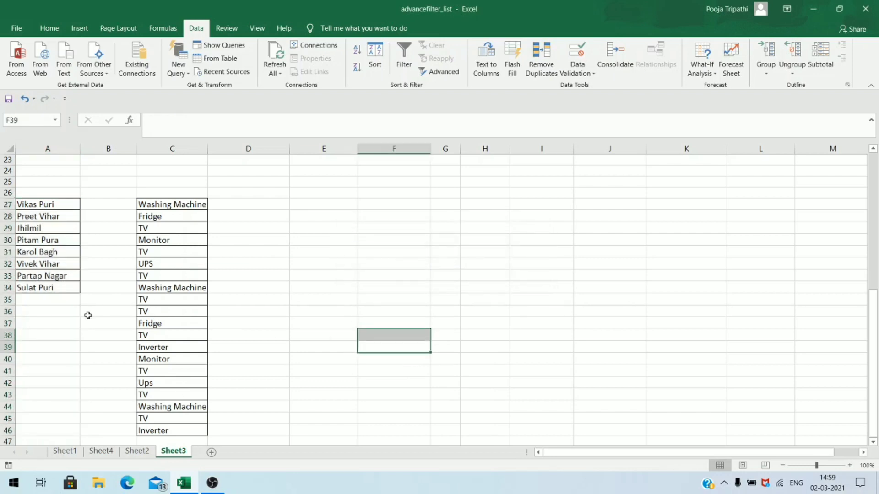
left_click(52, 204)
left_click(46, 216)
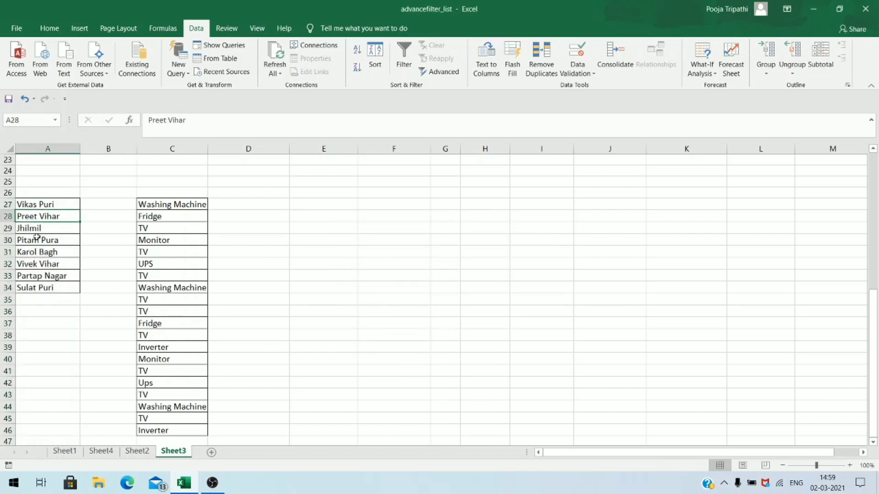
left_click(37, 238)
left_click(31, 264)
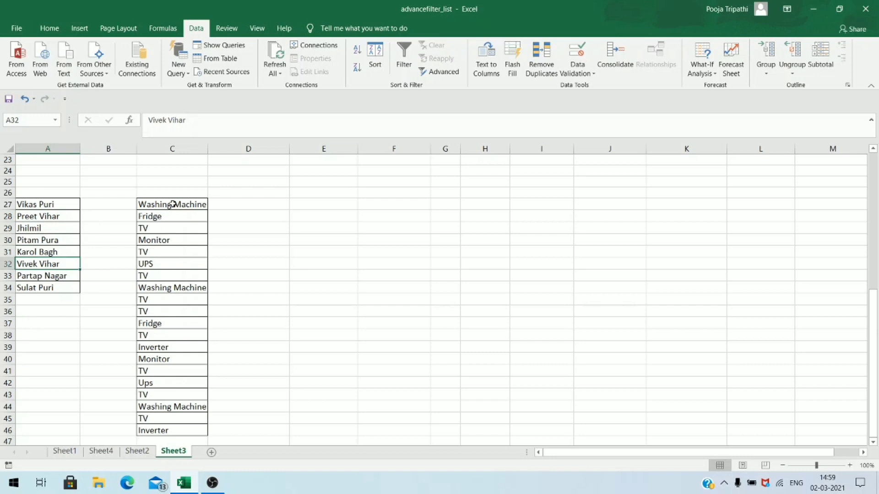
Step: Remove the duplicate values from the pasted product names in C27:C46, treating the range as having no header
left_click_drag(170, 204, 190, 397)
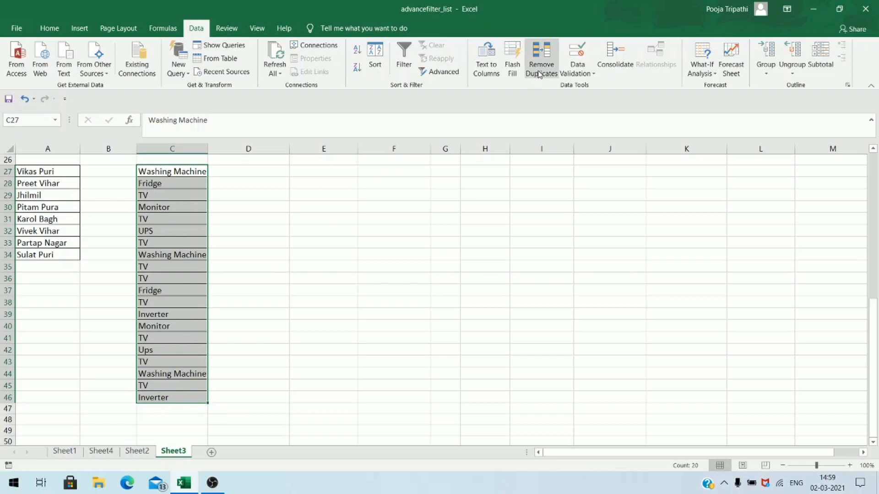
left_click(541, 57)
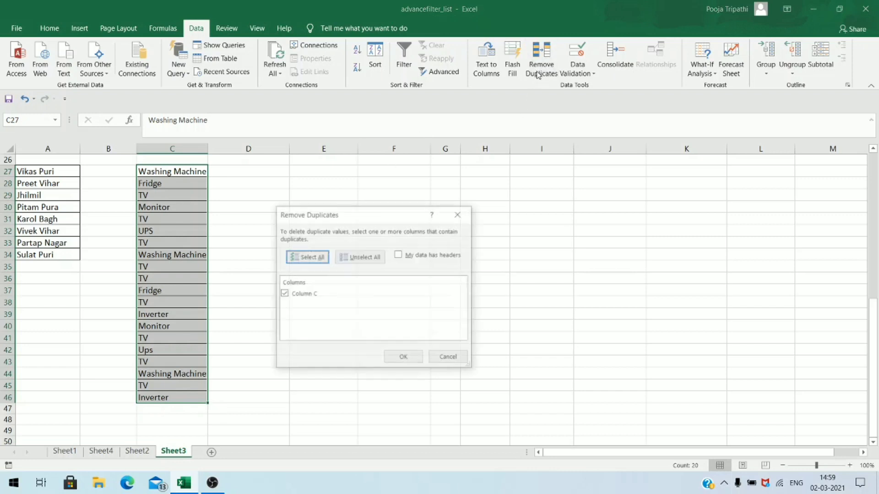
left_click(402, 358)
left_click(443, 273)
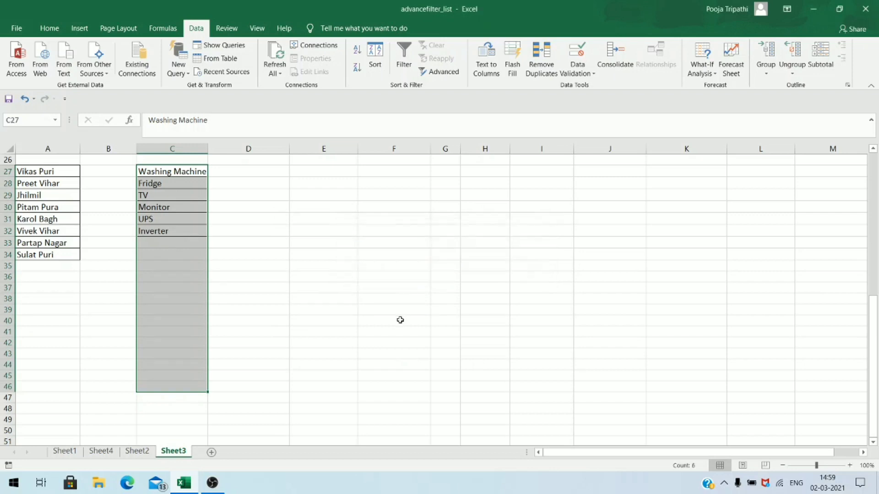
left_click(396, 320)
Step: Examine the entries of the unique branch list in column A and the unique product list in column C
scroll(204, 361, "up", 3)
left_click(197, 263)
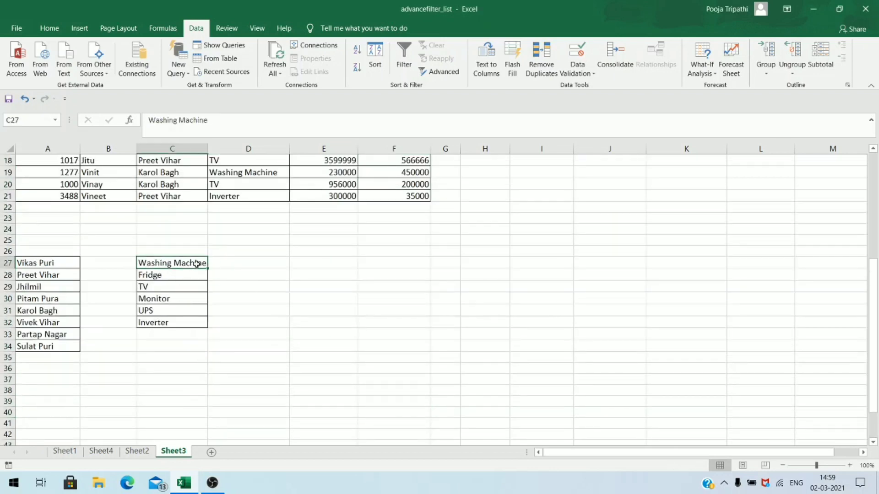
left_click(186, 284)
left_click(176, 300)
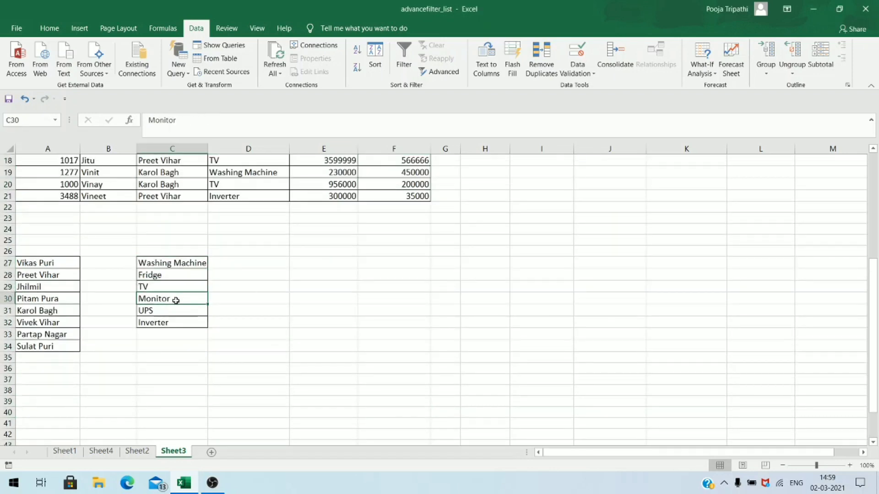
left_click(156, 366)
scroll(28, 327, "up", 2)
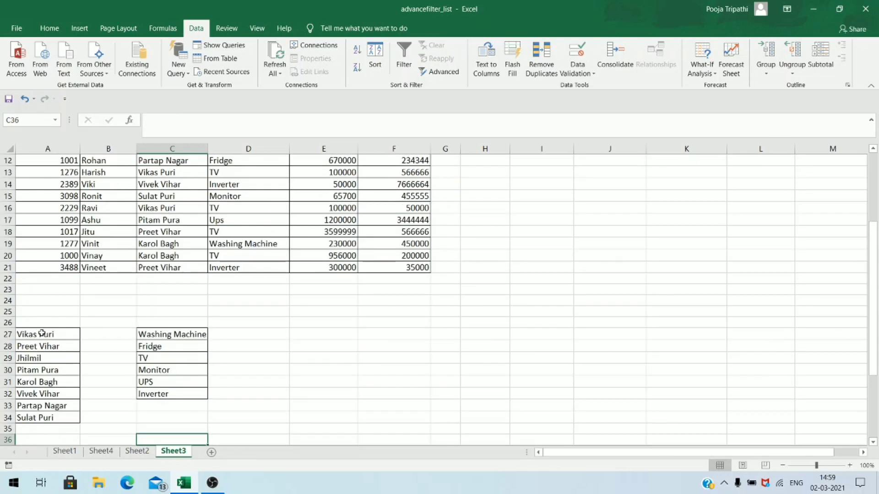
left_click_drag(42, 333, 48, 418)
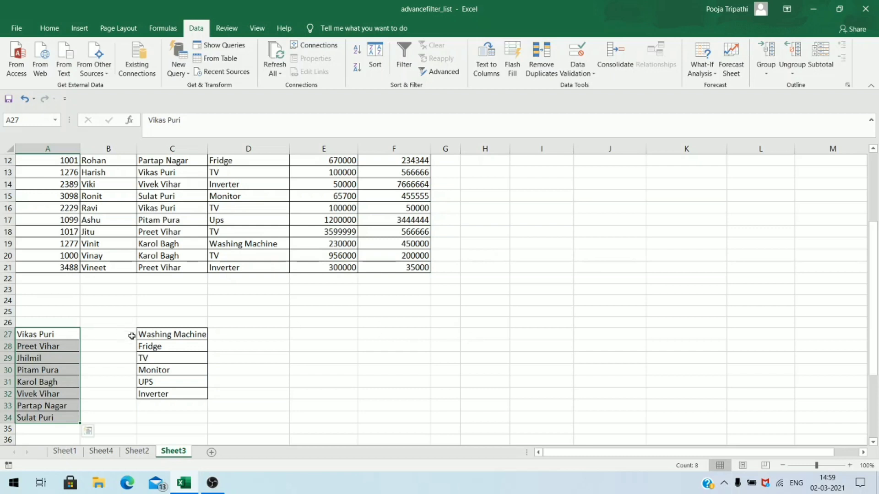
left_click(121, 356)
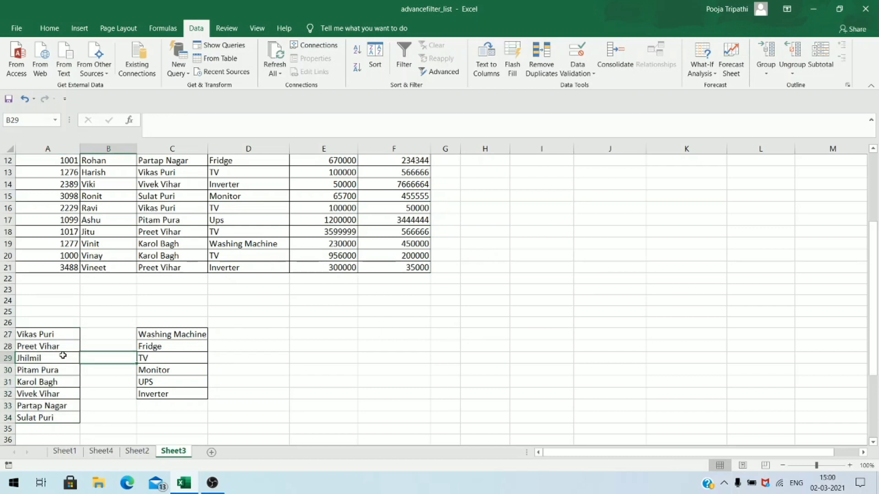
left_click(52, 335)
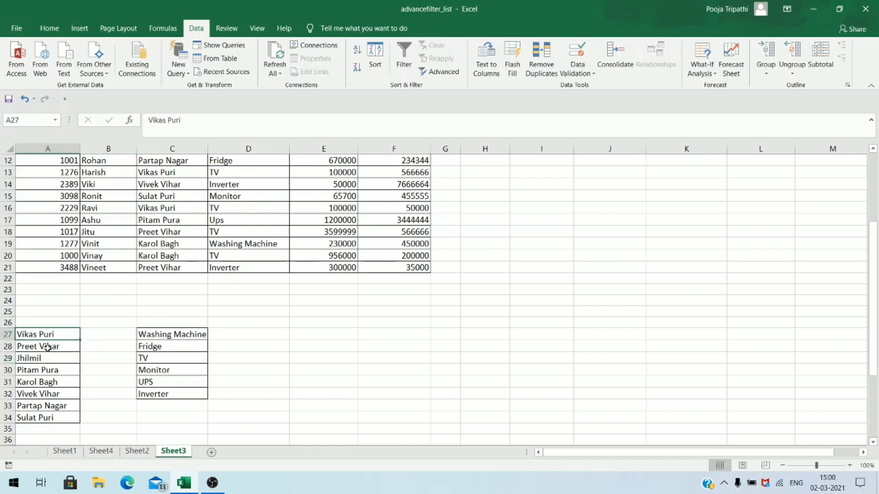
left_click(48, 346)
left_click(44, 358)
left_click(41, 381)
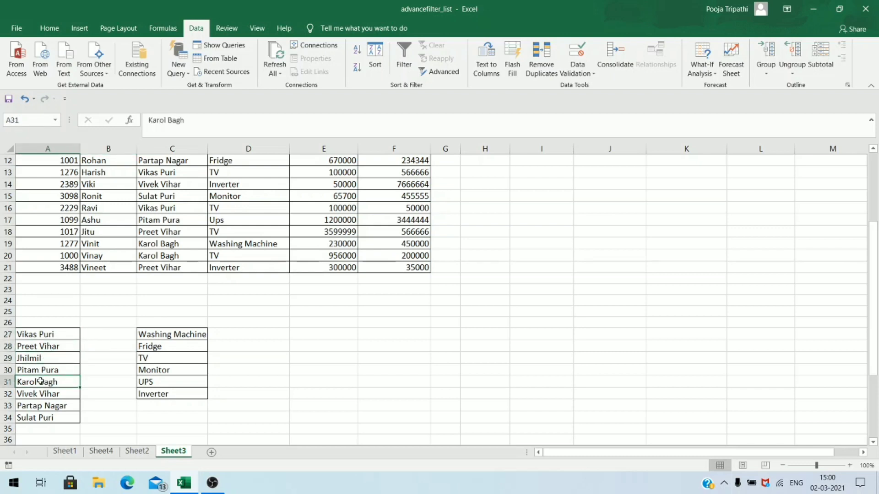
left_click(182, 338)
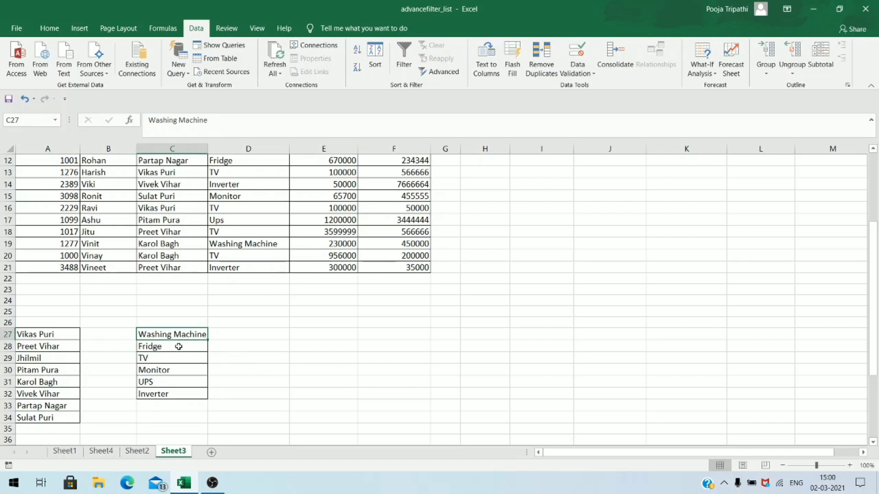
left_click(620, 443)
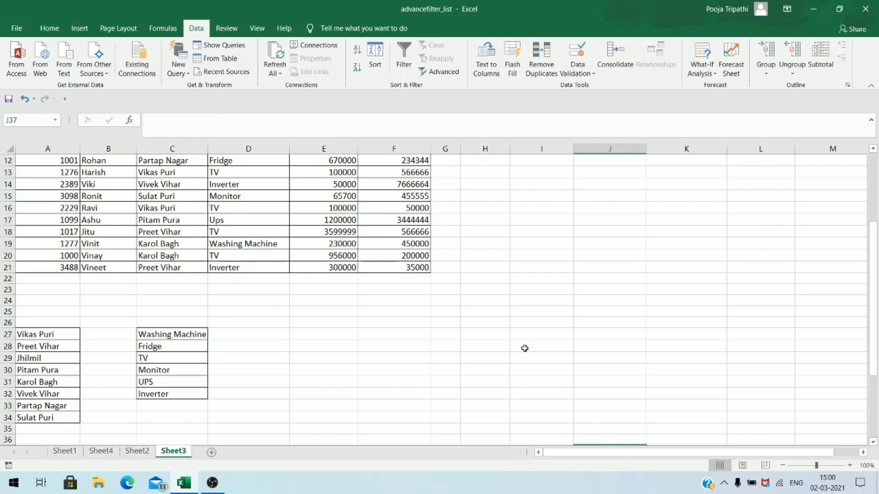
left_click(525, 348)
Step: Add list data validation to cell J2 under the criteria BRANCH NAME header, using =$A$27:$A$34 as the source
scroll(525, 344, "up", 4)
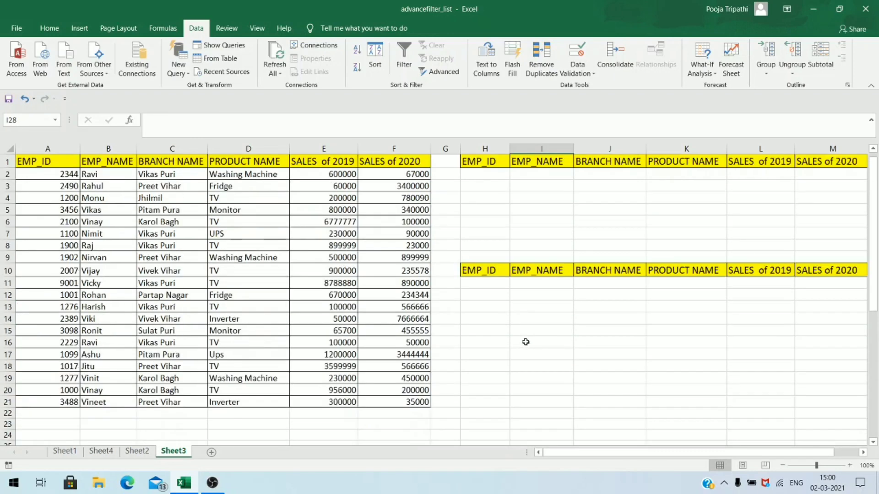
left_click(601, 174)
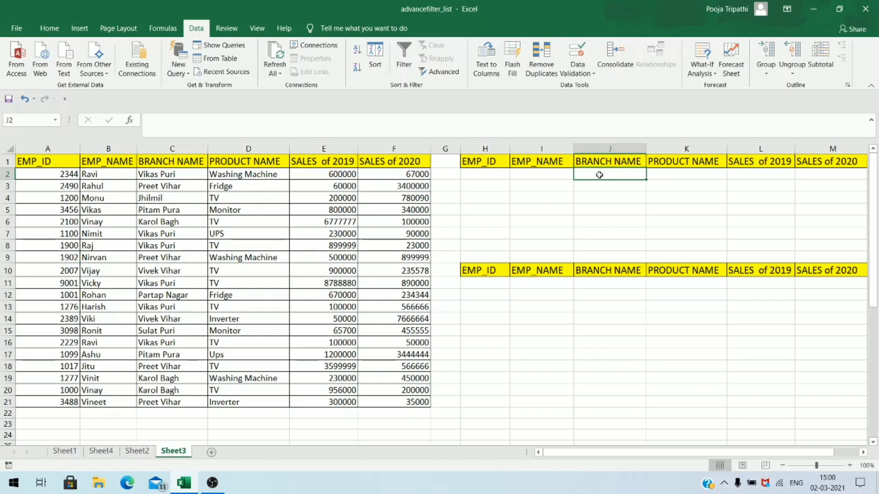
left_click(589, 75)
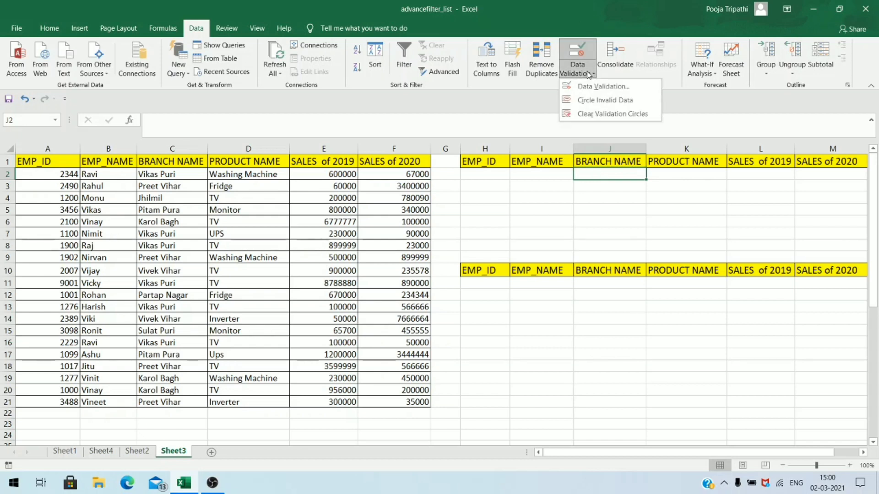
left_click(590, 86)
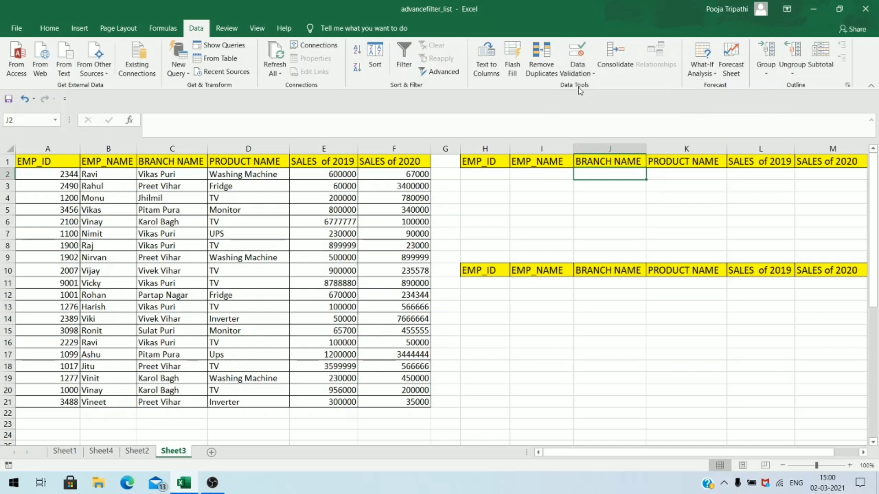
left_click(311, 254)
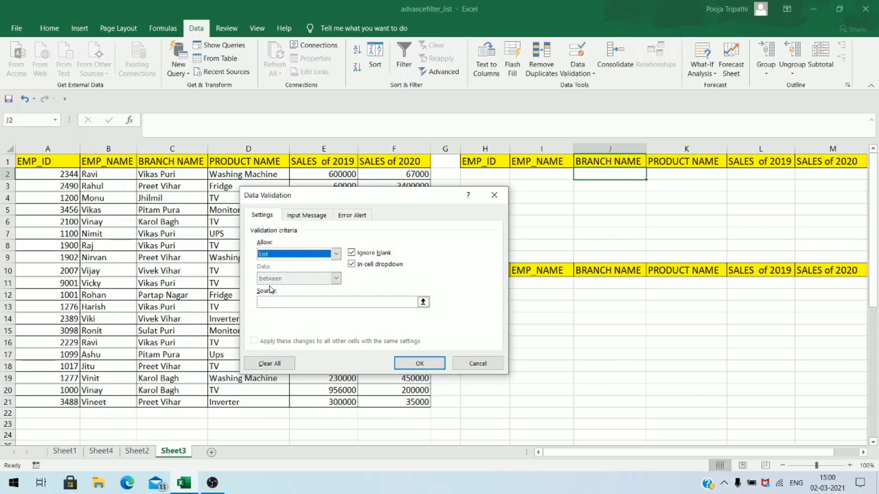
left_click_drag(348, 196, 535, 243)
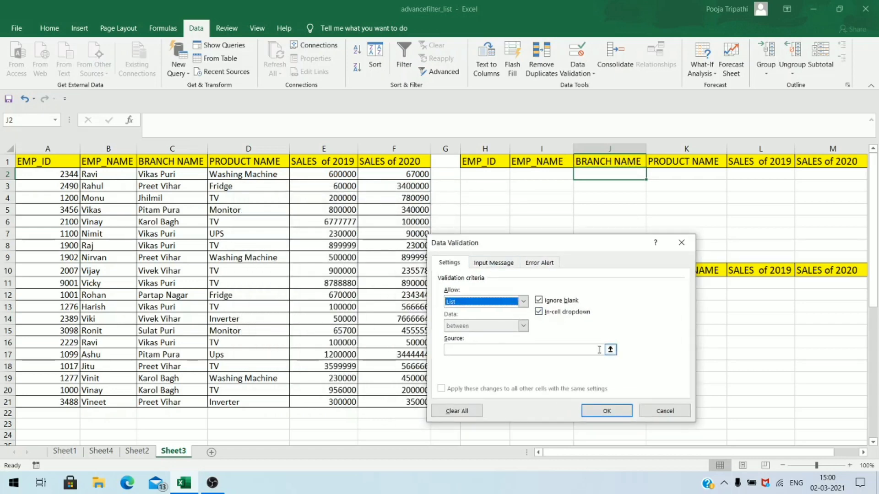
left_click(610, 349)
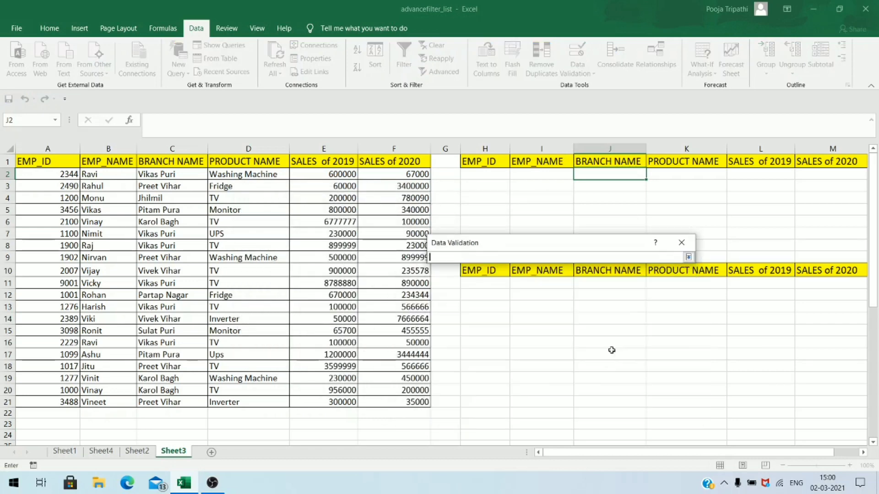
scroll(58, 384, "down", 3)
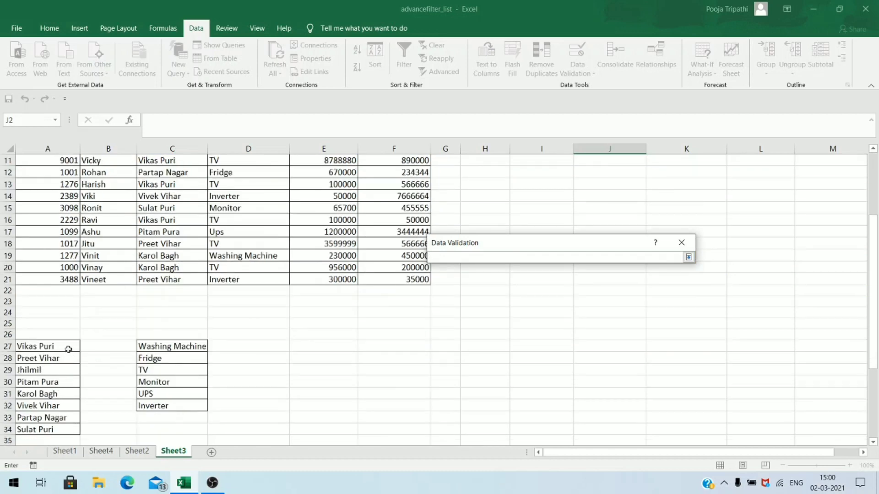
left_click_drag(68, 349, 63, 429)
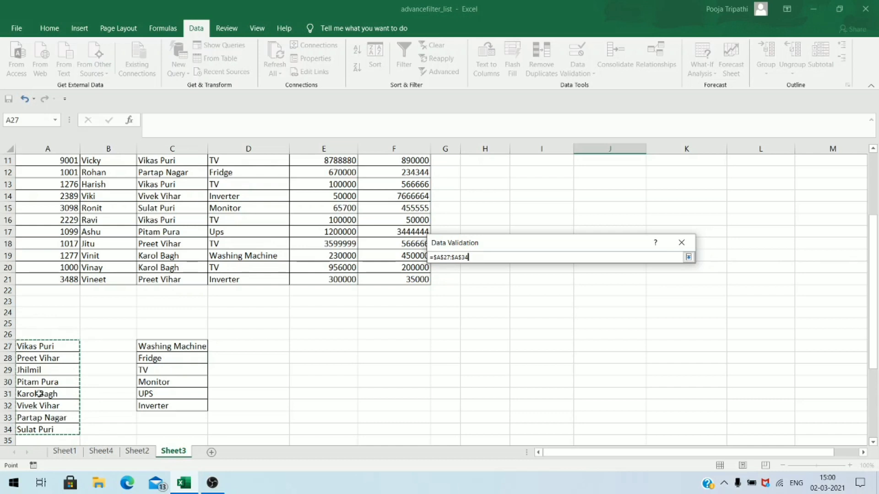
left_click(688, 257)
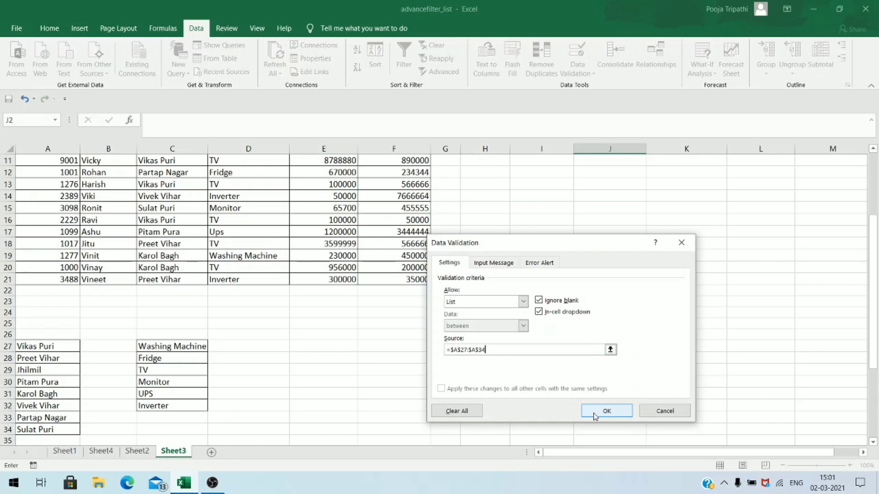
left_click(606, 410)
left_click(562, 368)
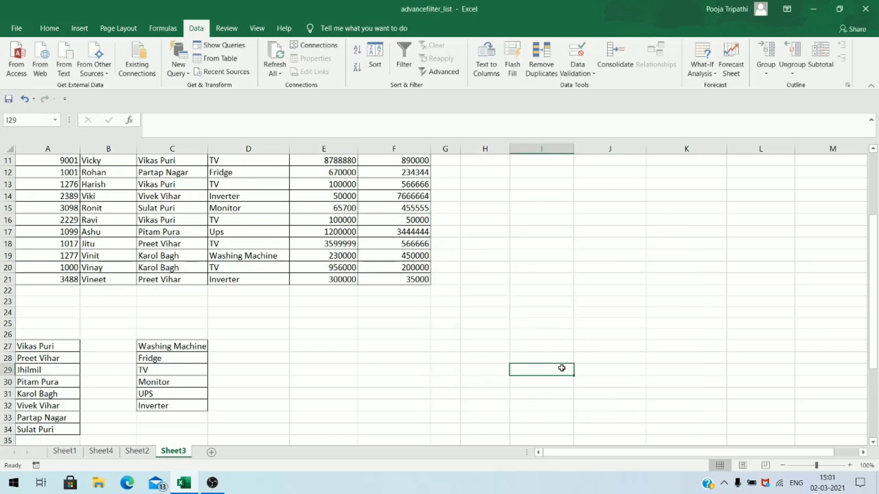
Step: Check the branch choices offered by the drop-down in J2 without choosing one
scroll(568, 338, "up", 4)
left_click(620, 177)
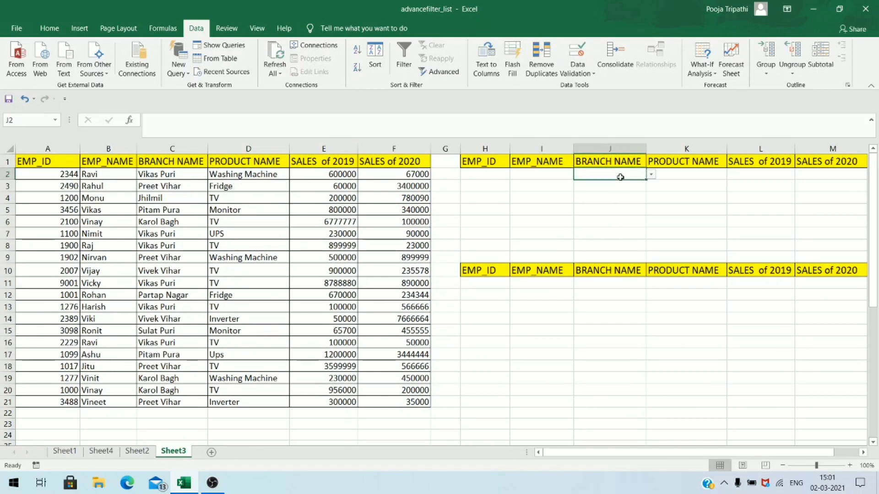
left_click(651, 175)
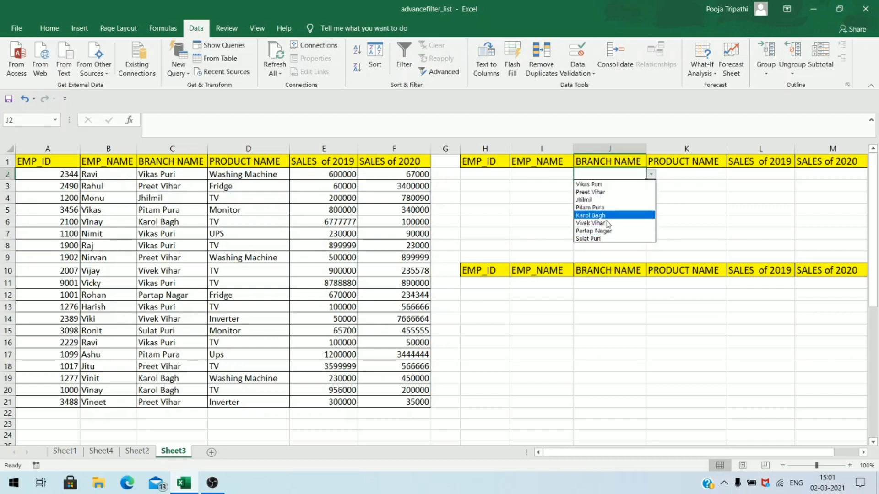
left_click(686, 212)
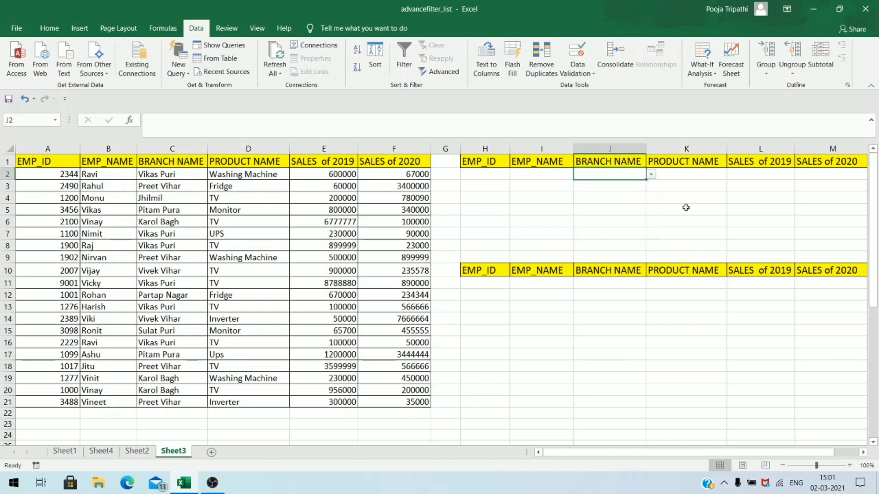
Step: Add list data validation to cell K2 under the criteria PRODUCT NAME header, using =$C$27:$C$32 as the source
left_click(683, 173)
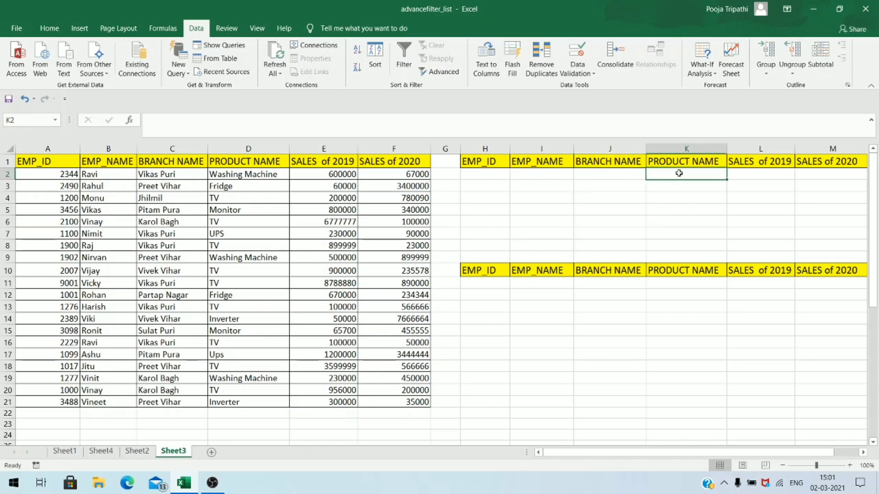
scroll(376, 335, "down", 2)
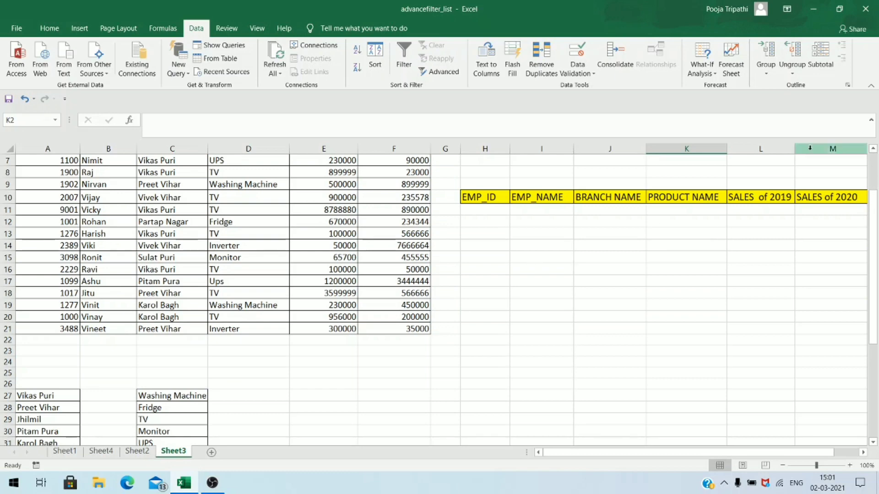
scroll(709, 206, "up", 2)
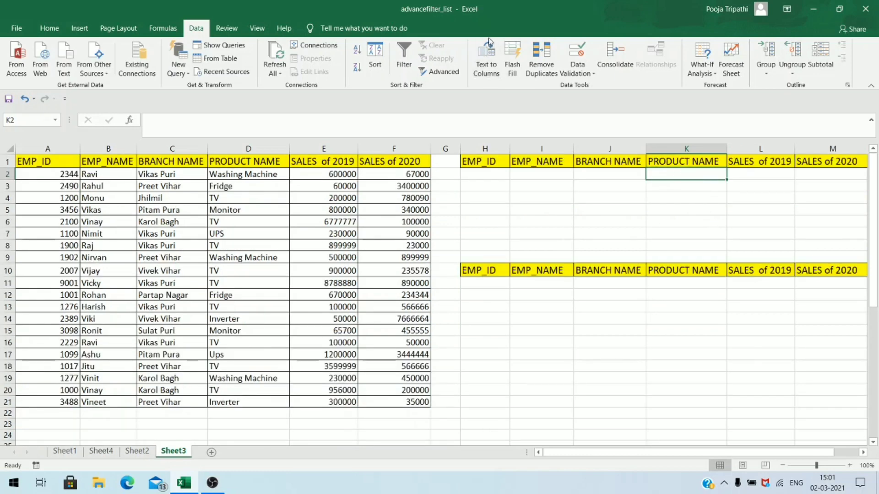
left_click(584, 72)
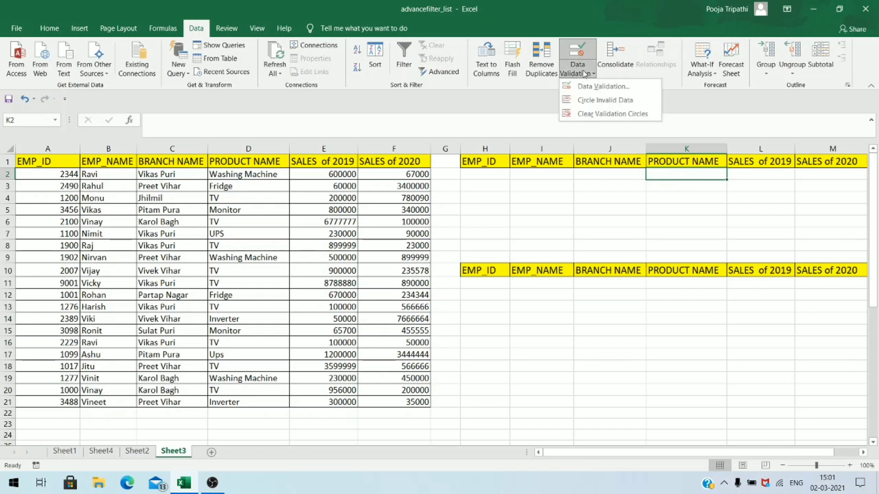
left_click(598, 86)
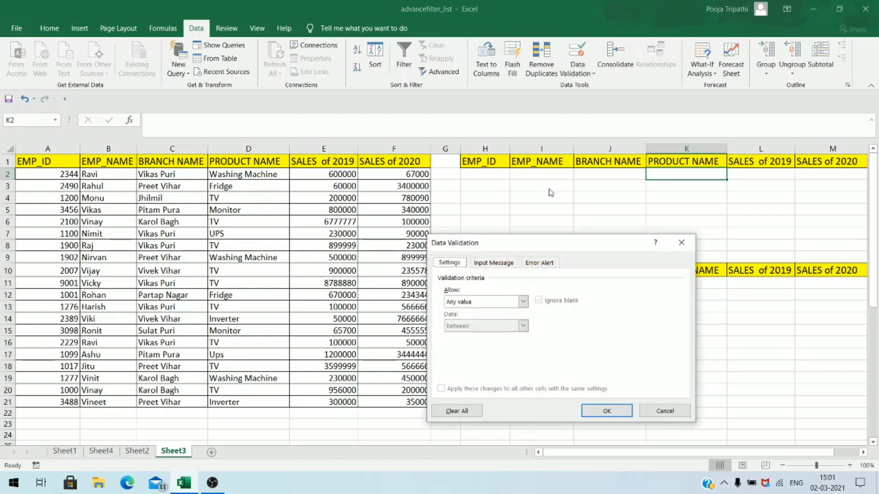
left_click(521, 302)
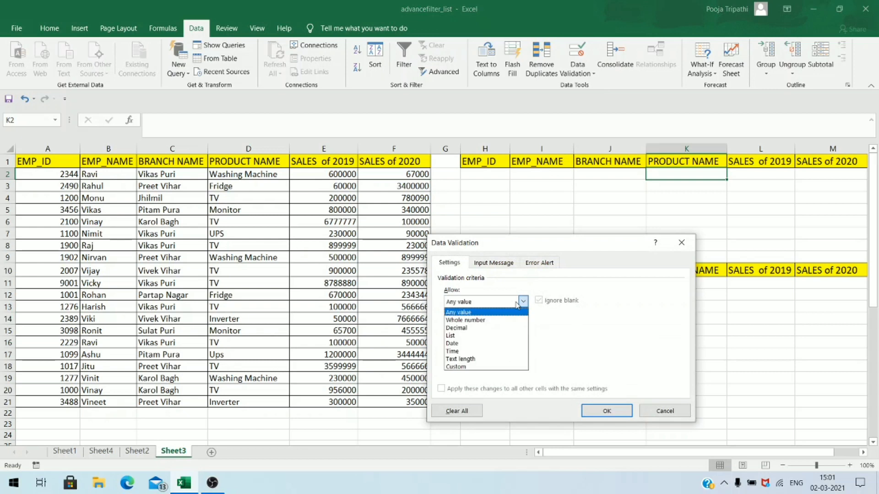
left_click(464, 337)
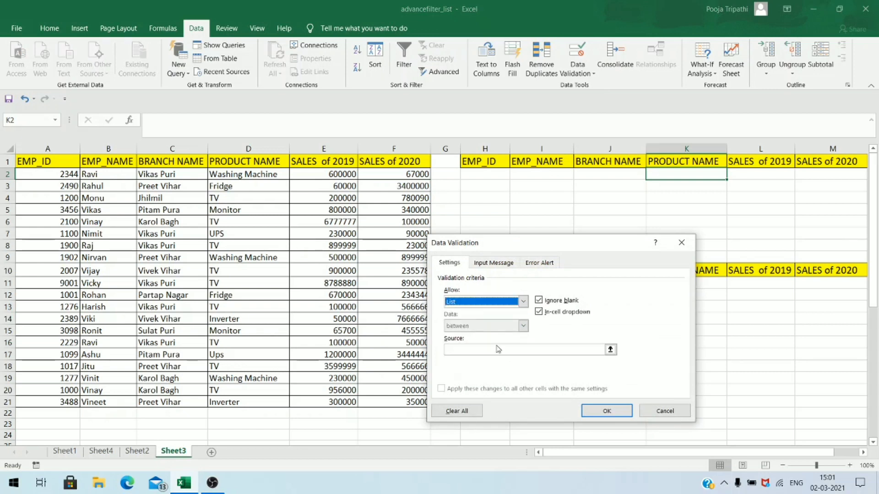
left_click(609, 350)
left_click(610, 349)
scroll(213, 328, "down", 5)
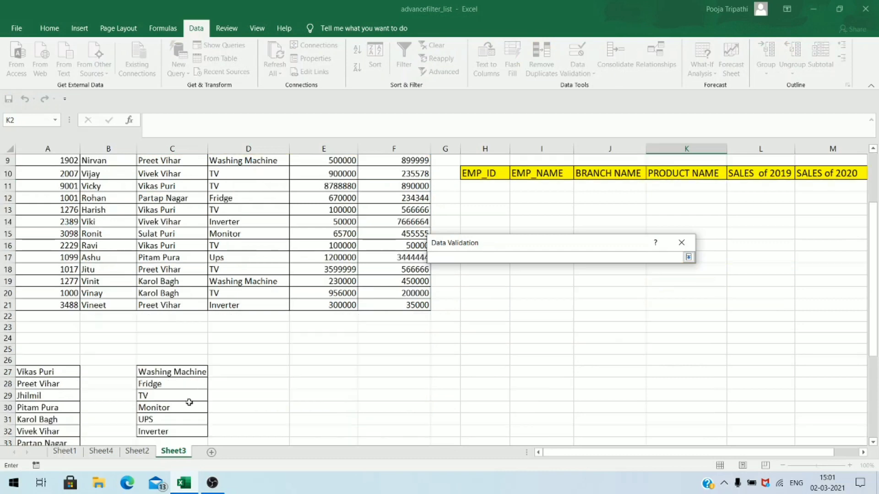
left_click_drag(173, 302, 168, 357)
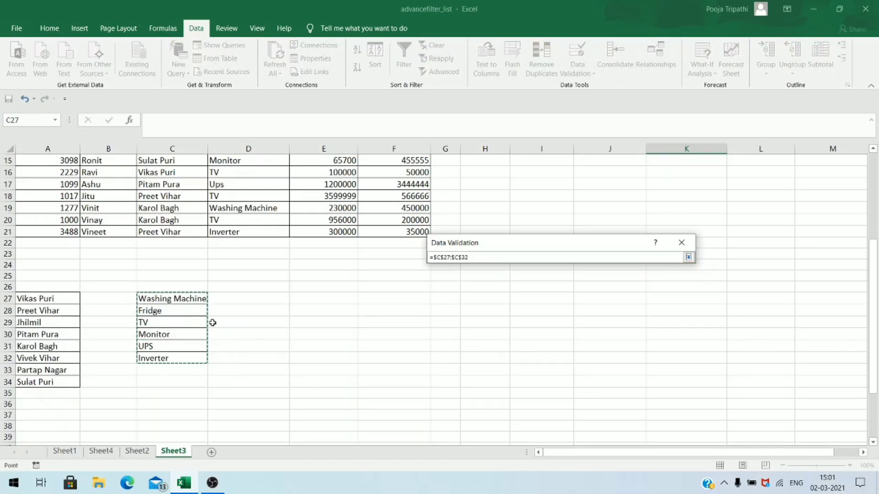
left_click(689, 258)
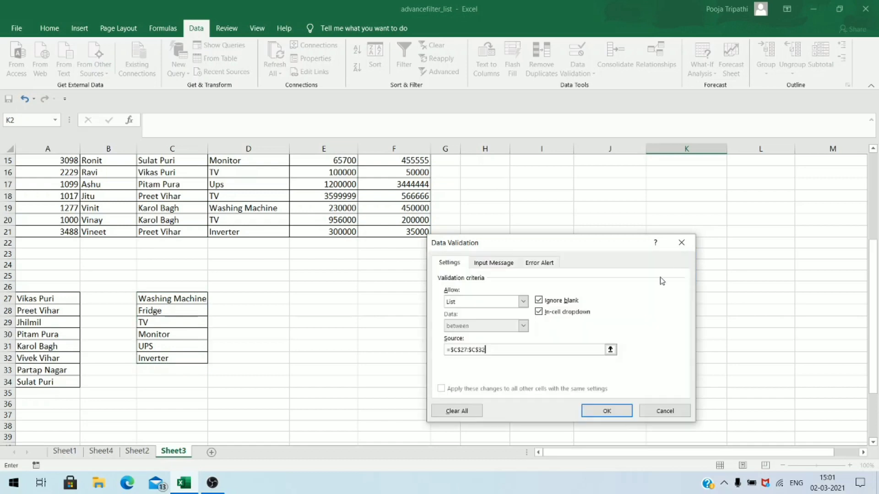
left_click(607, 411)
left_click(632, 310)
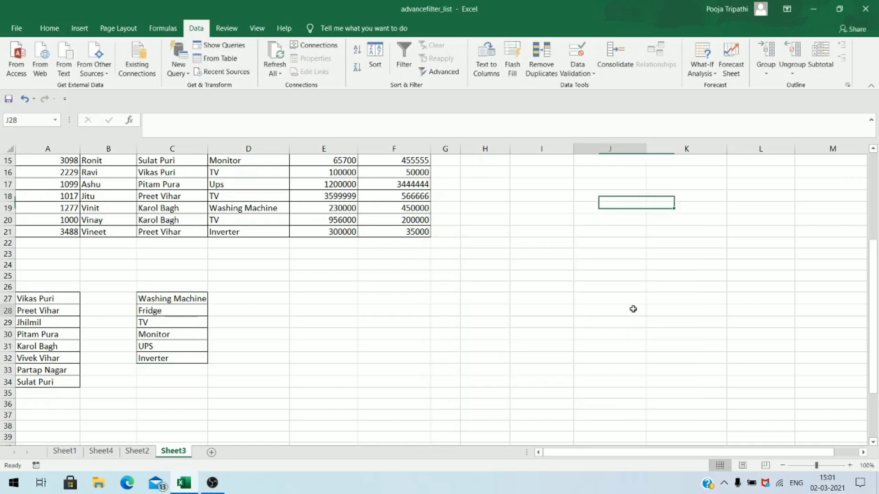
Step: Check the drop-downs in J2 and K2 and review the product choices without choosing one
scroll(632, 309, "up", 5)
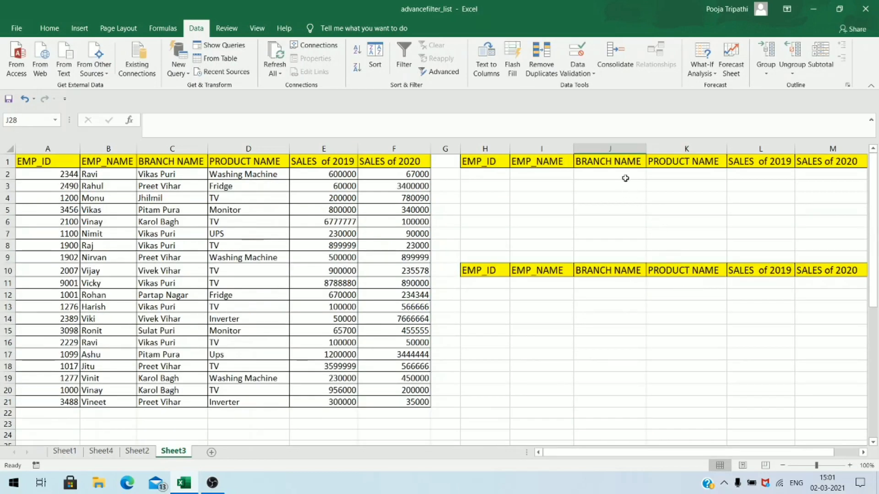
left_click(640, 175)
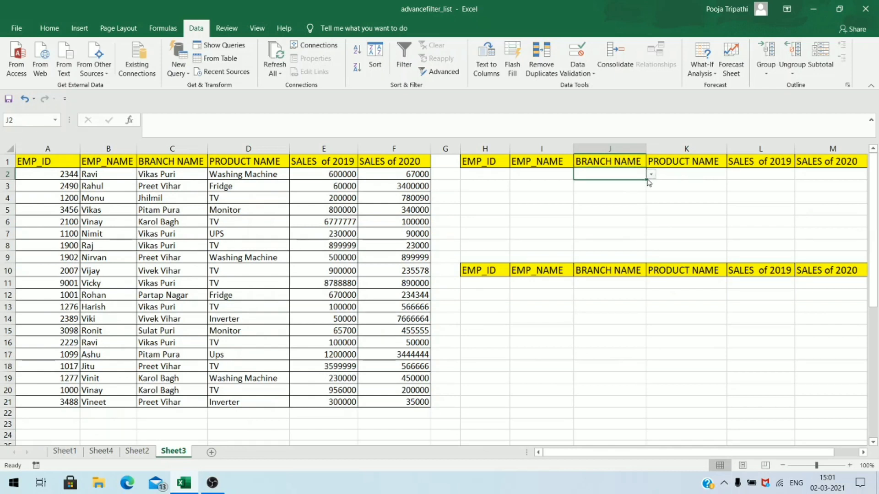
left_click(650, 175)
left_click(650, 175)
left_click(677, 178)
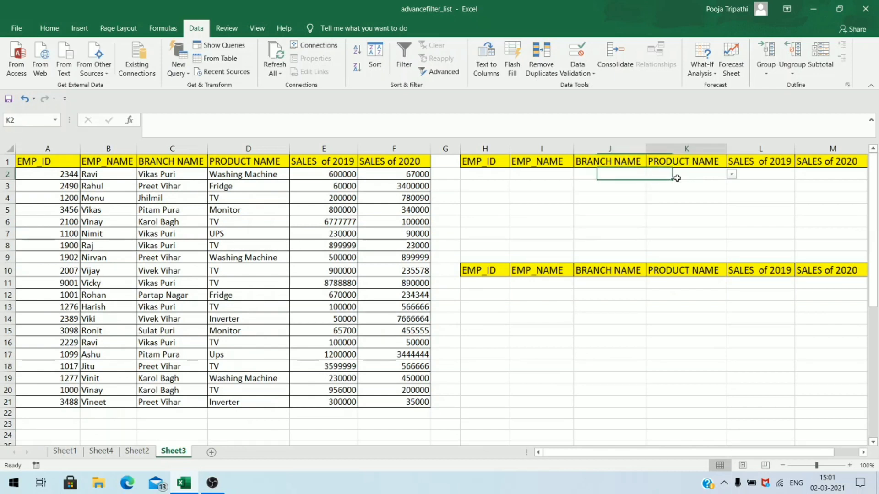
left_click(731, 174)
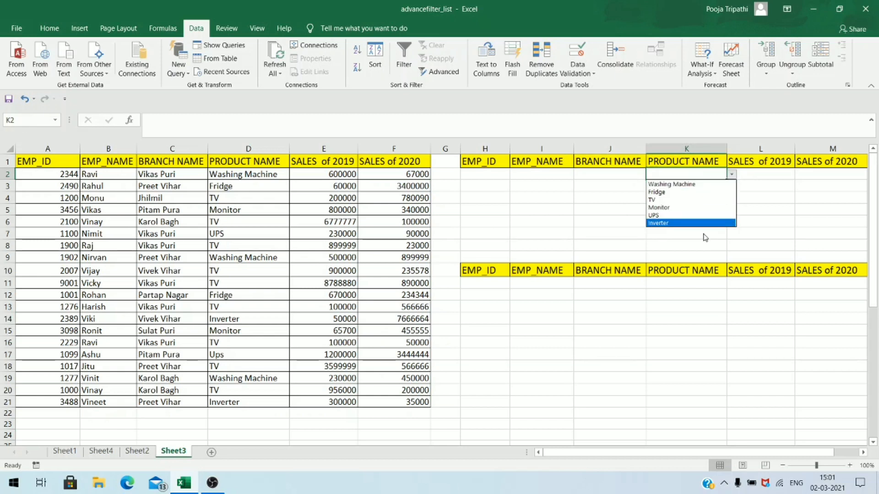
left_click(666, 260)
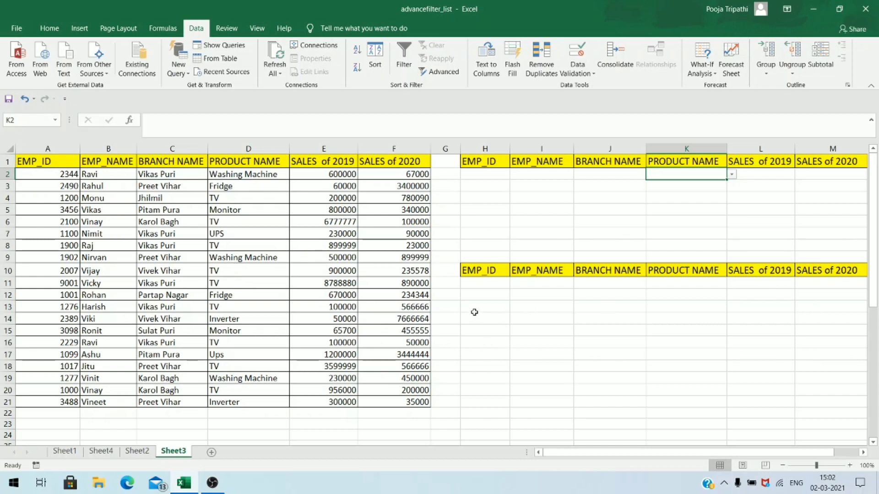
Step: Convert the sales data in A1:F21 into an Excel table that has headers
left_click(505, 319)
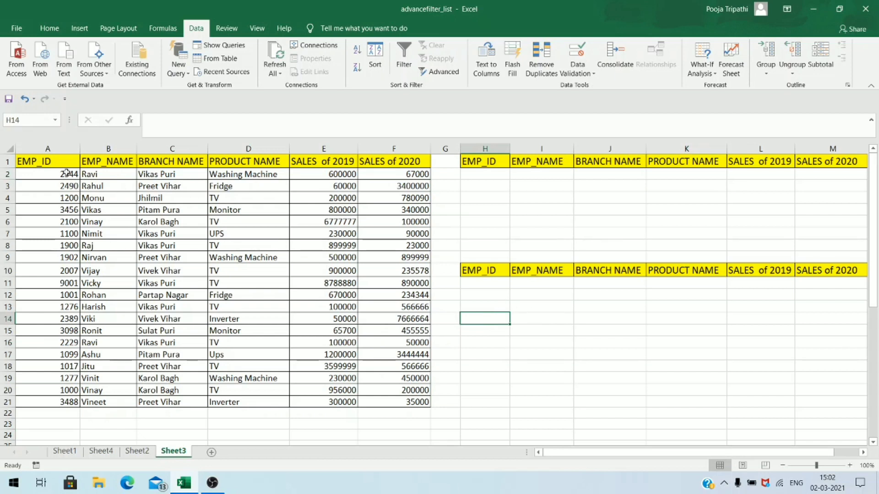
left_click_drag(64, 164, 368, 402)
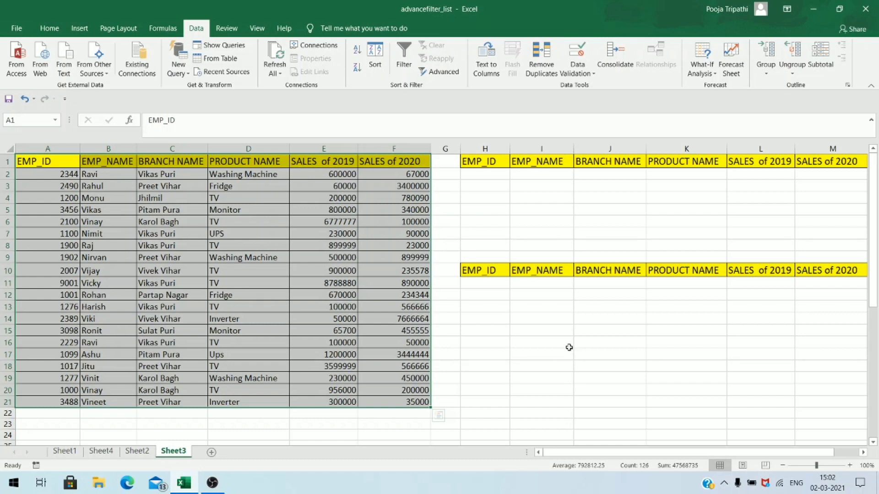
key("ctrl+t")
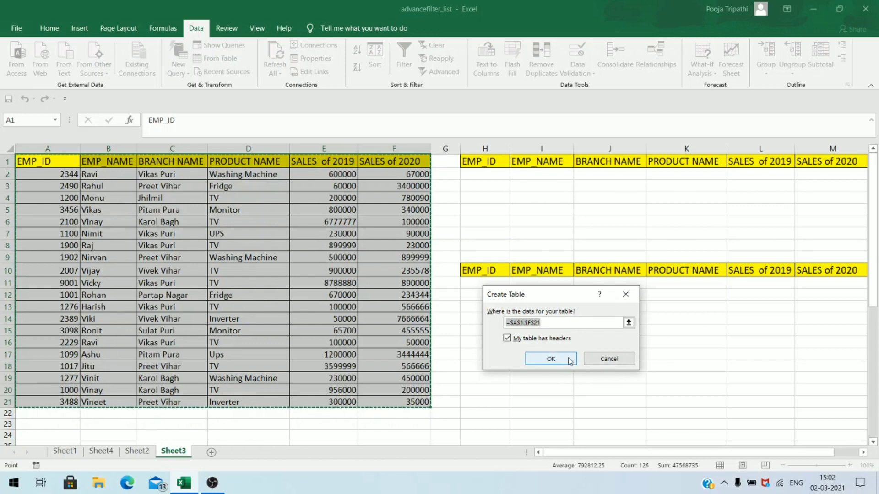
left_click(569, 359)
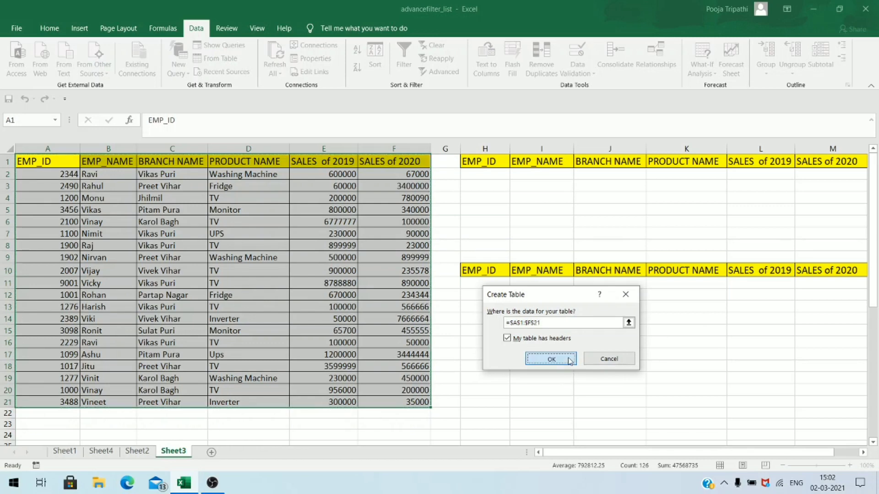
left_click(545, 356)
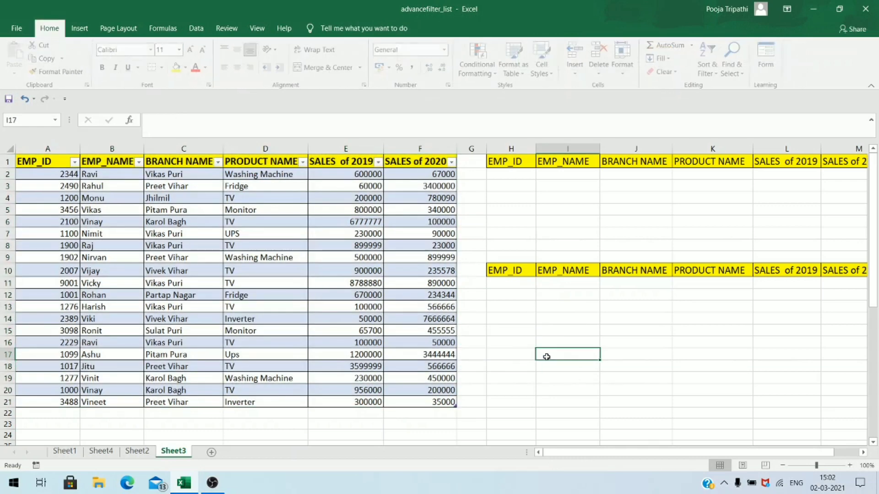
Step: Define the workbook-level name employee for the whole sales table including its headers, referring to =Table2[#All]
left_click_drag(46, 162, 392, 389)
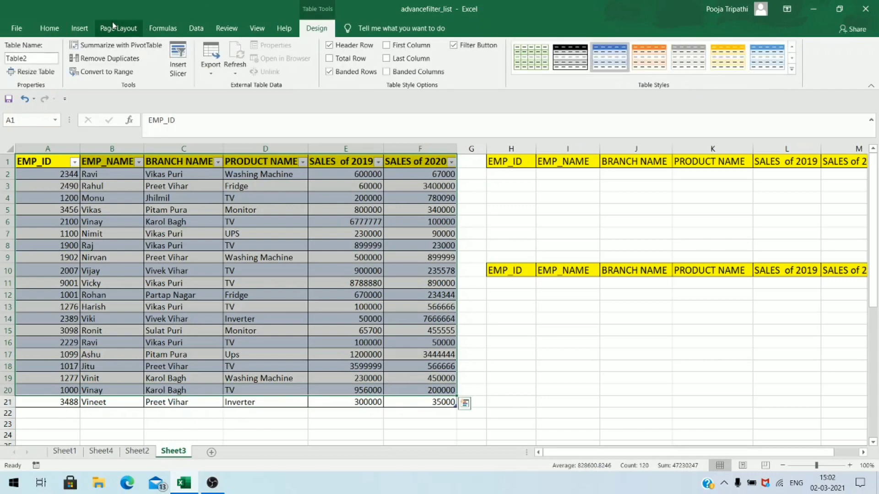
left_click(151, 30)
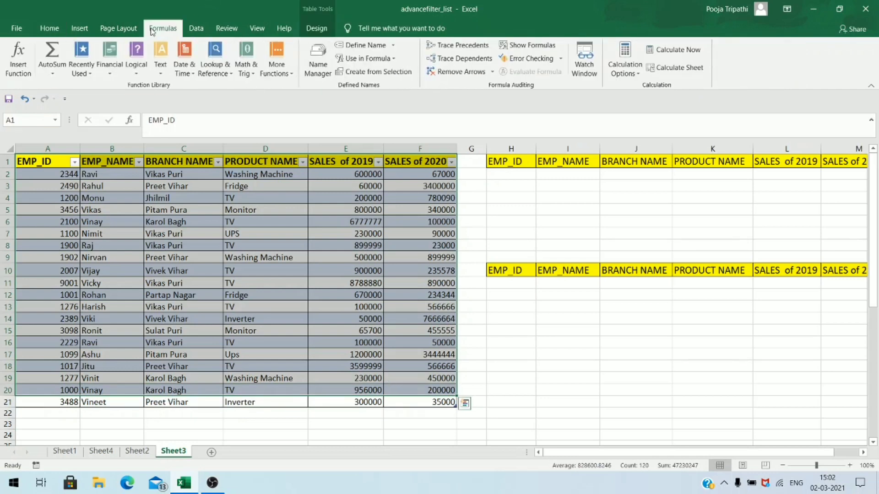
left_click(323, 70)
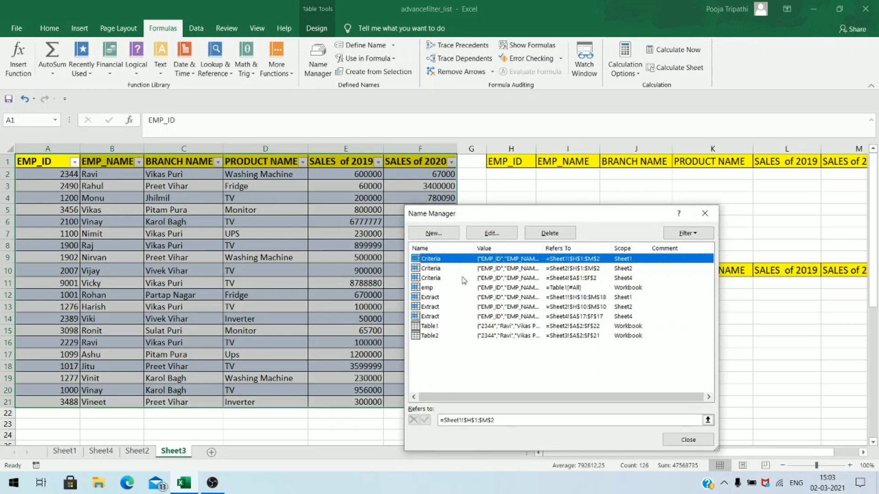
left_click(435, 234)
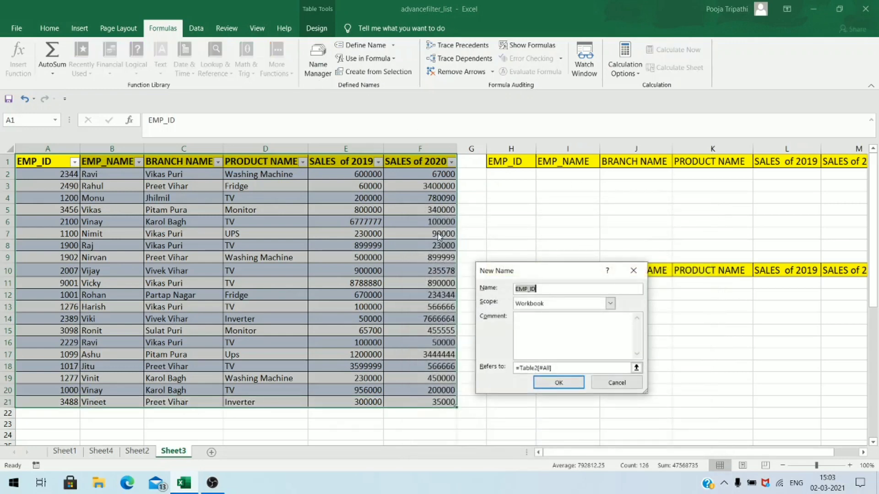
left_click(550, 287)
left_click(552, 387)
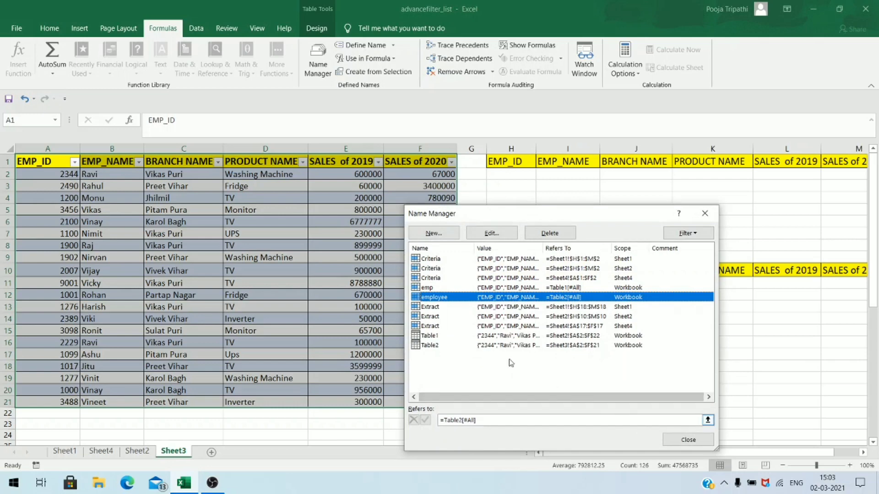
left_click(687, 440)
left_click(585, 400)
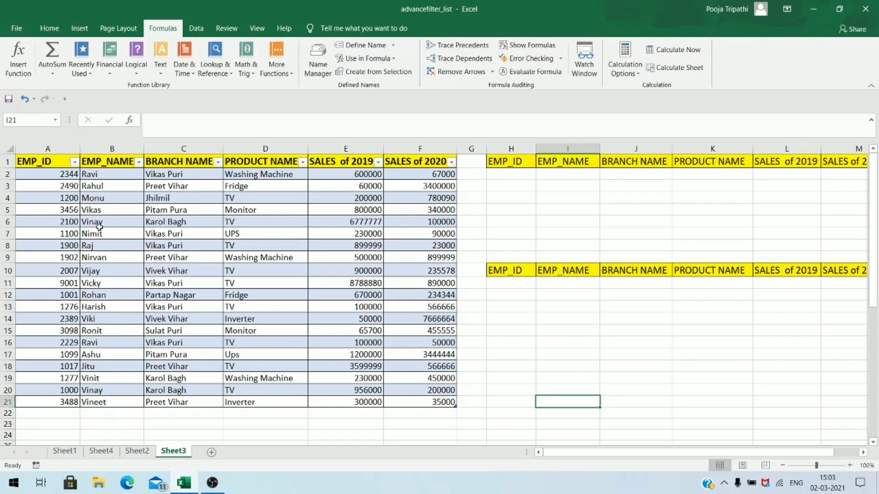
Step: Choose Vikas Puri from the drop-down in J2 as the BRANCH NAME criterion
left_click(551, 376)
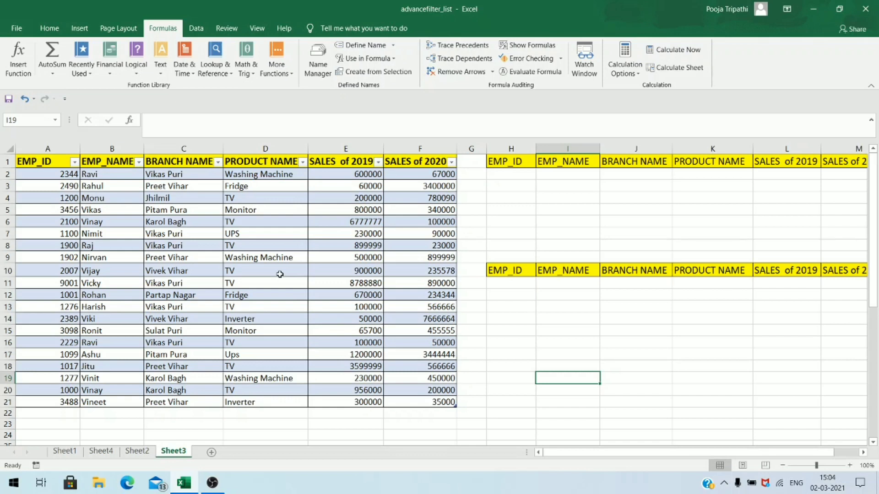
left_click(510, 320)
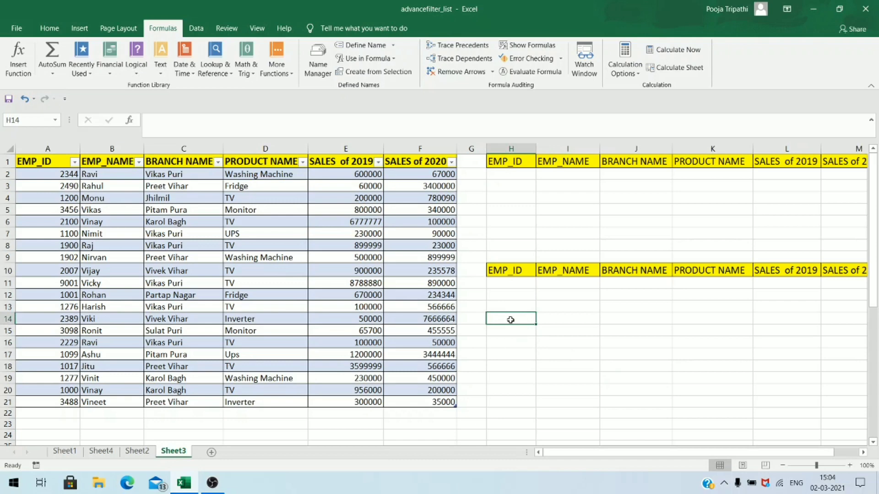
key("Up")
key("Up")
key("Up")
key("Up")
key("Up")
key("Up")
key("Up")
key("Right")
key("Right")
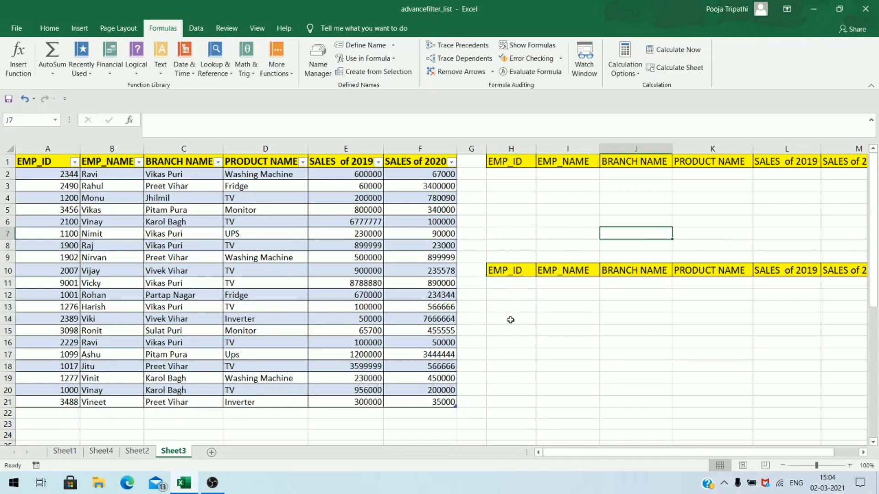
key("Right")
key("Right")
key("Right")
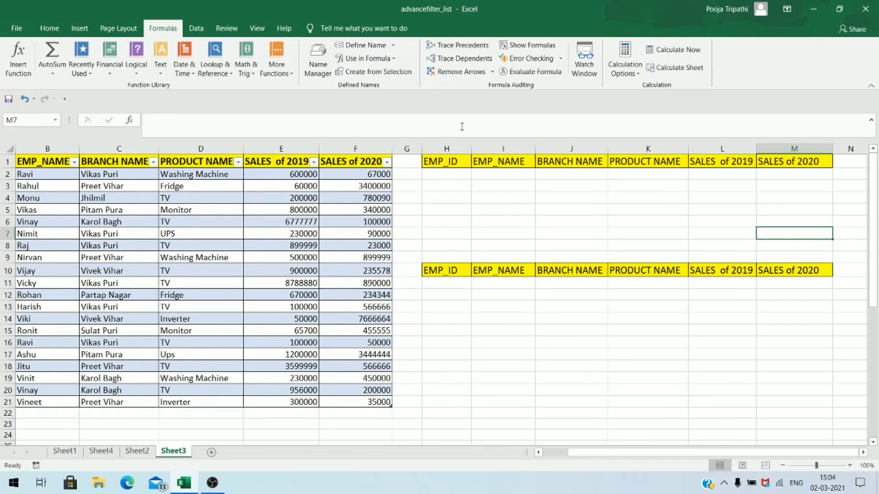
left_click(568, 173)
left_click(650, 173)
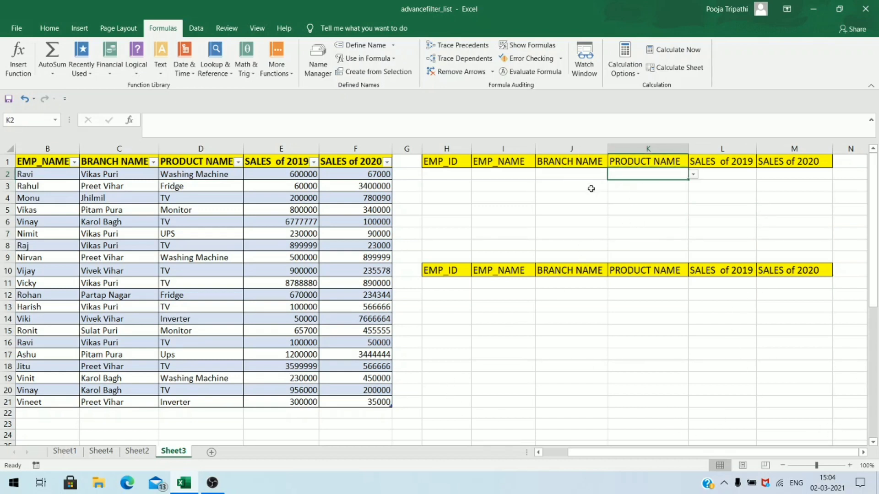
left_click(588, 174)
left_click(612, 174)
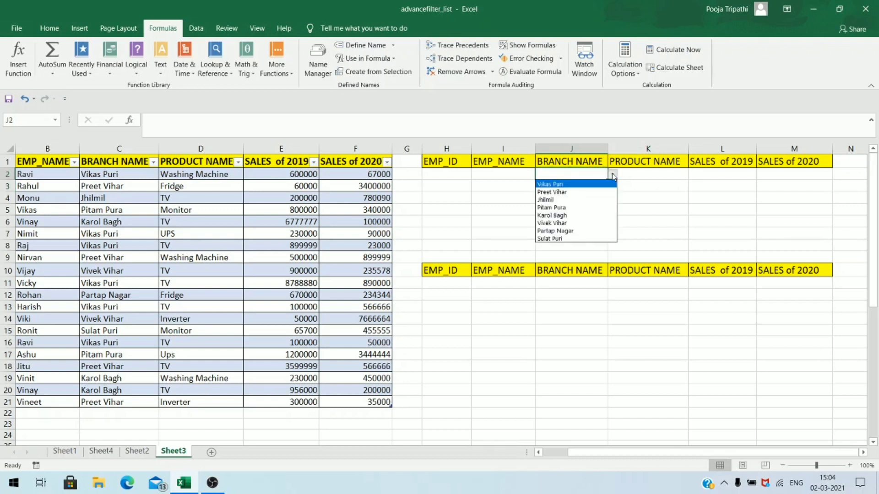
left_click(586, 184)
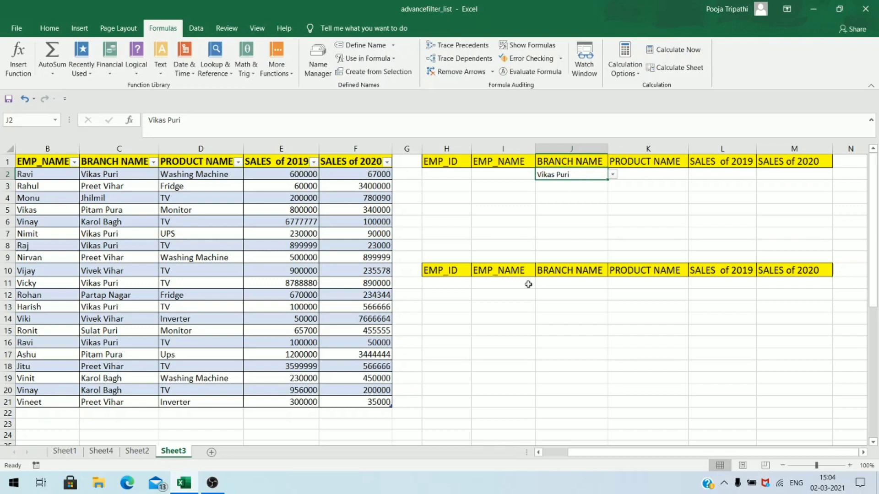
Step: Start recording a new macro stored in this workbook, with cell H2 selected
left_click(465, 339)
left_click(451, 176)
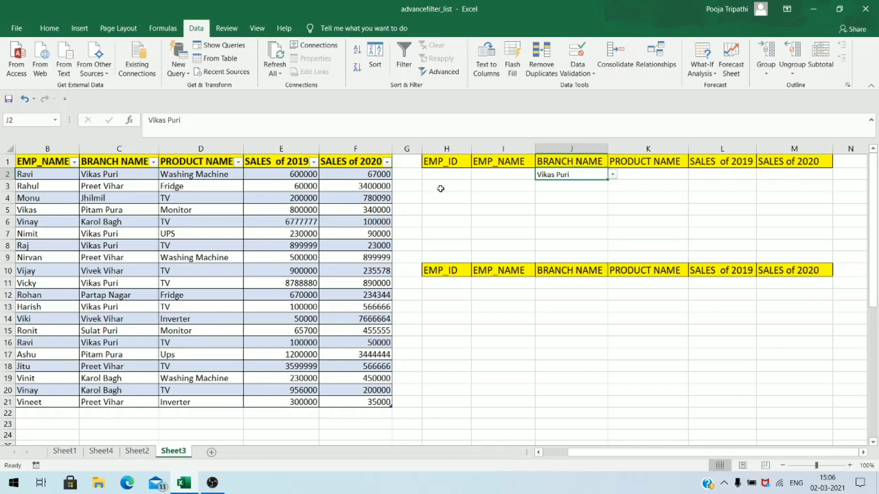
left_click(257, 28)
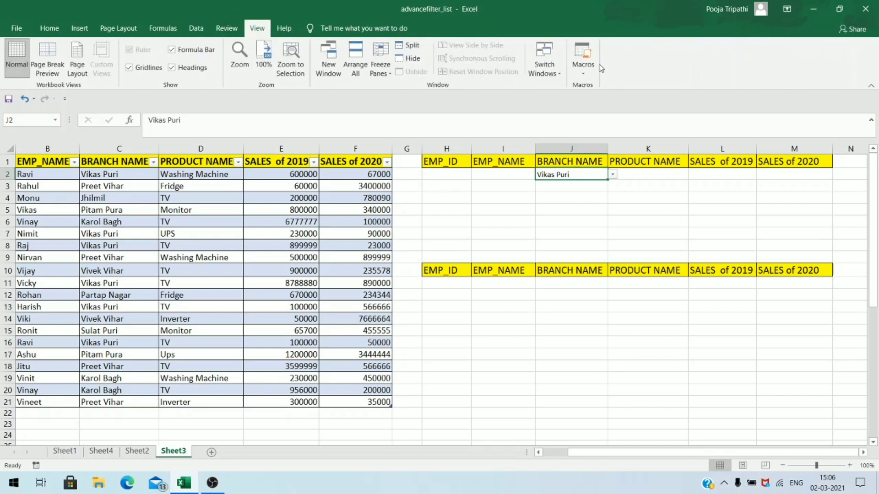
left_click(586, 66)
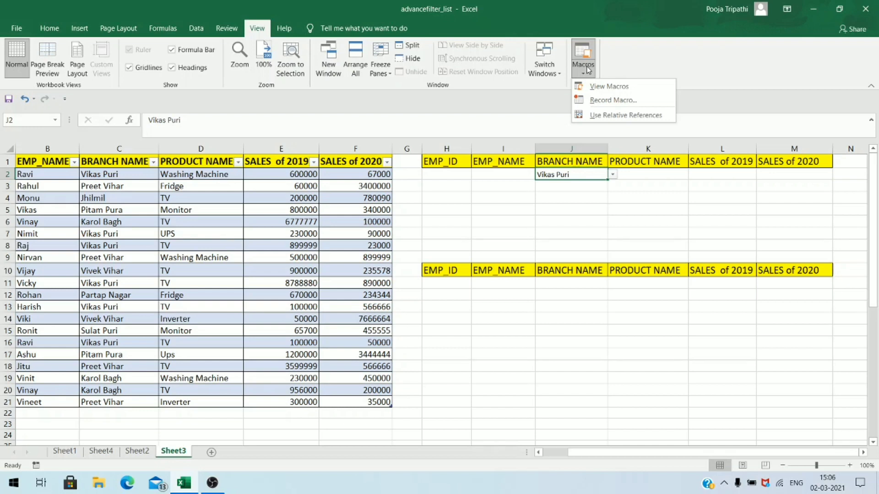
left_click(447, 178)
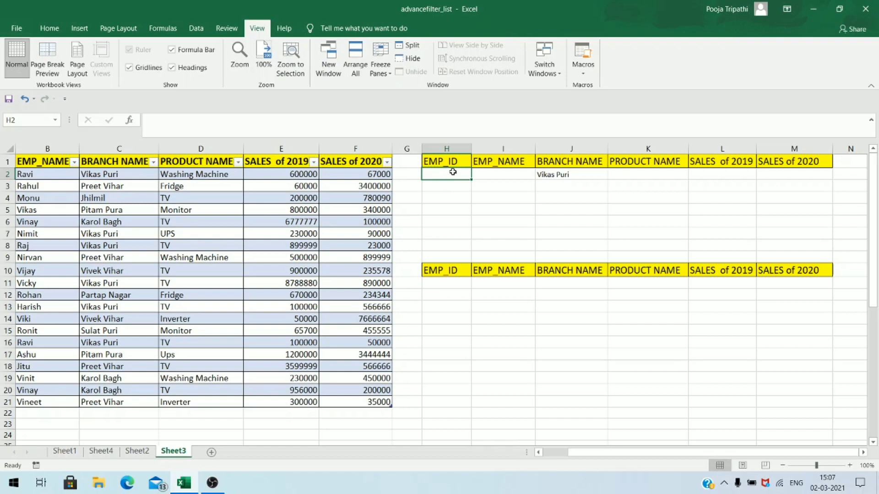
left_click(583, 68)
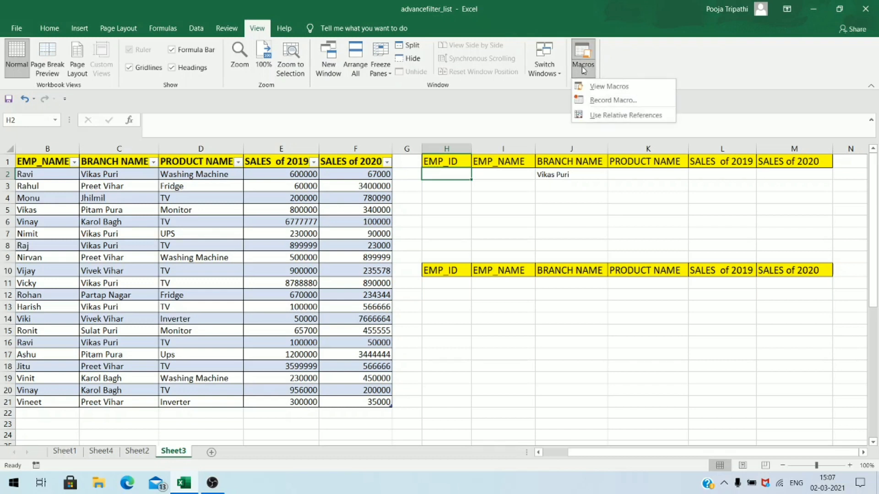
left_click(613, 101)
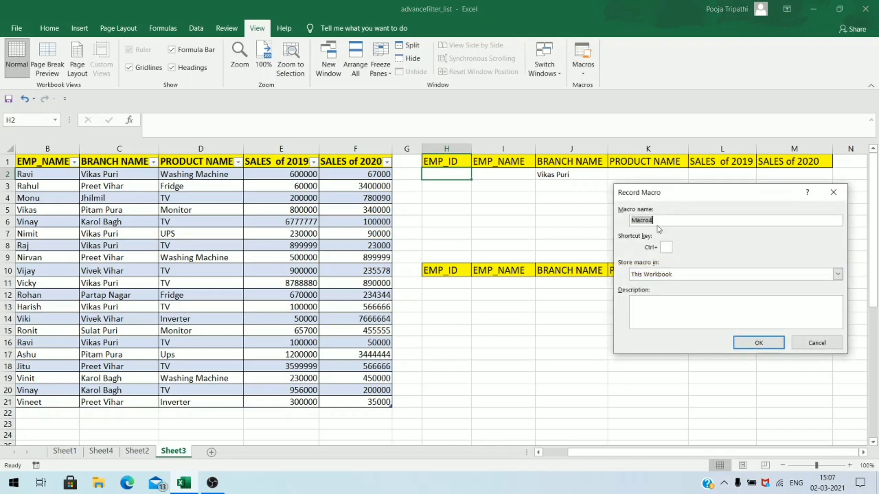
left_click(661, 221)
left_click(766, 349)
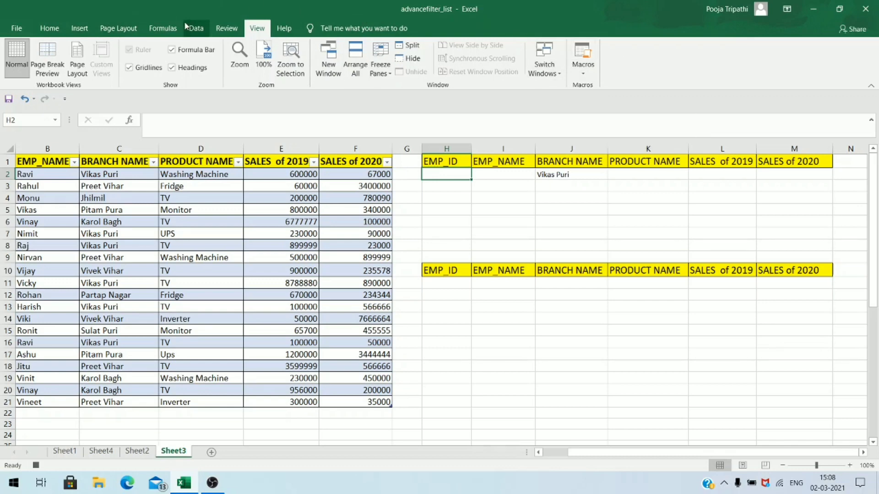
Step: Set up an advanced filter that copies to another location, with employee as the list range
left_click(192, 32)
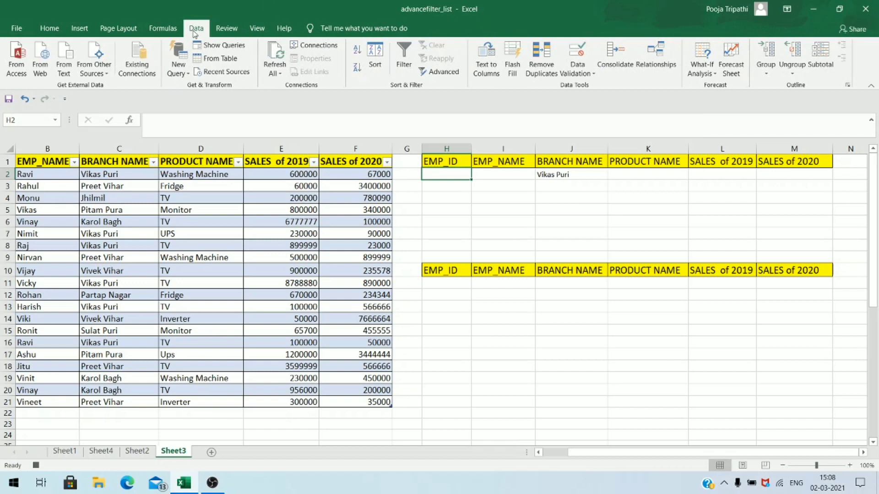
left_click(444, 72)
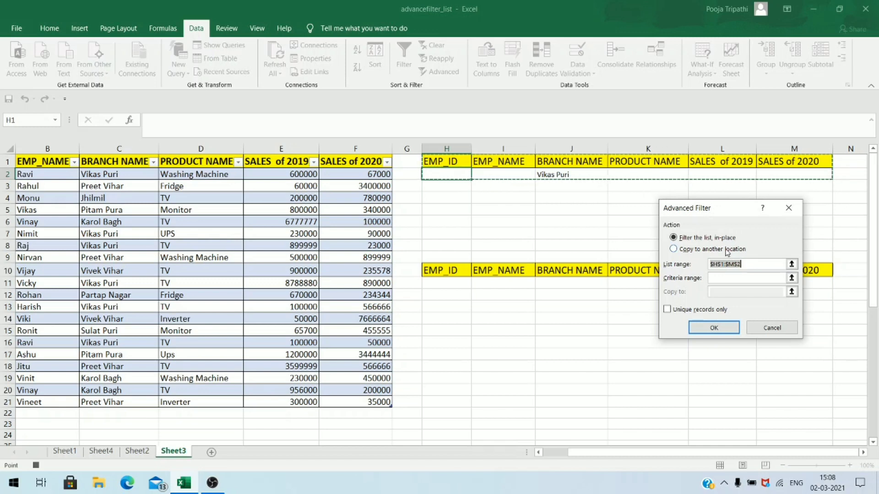
left_click(730, 250)
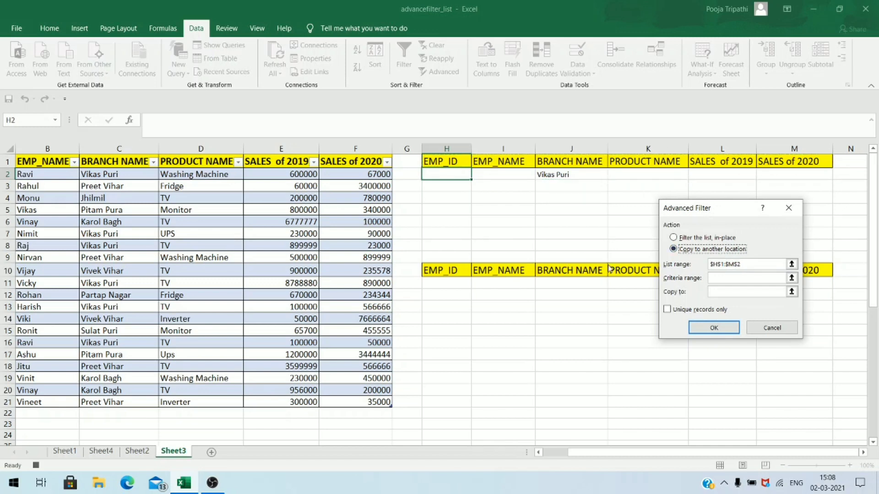
left_click(780, 264)
key("BackSpace")
key("BackSpace")
key("BackSpace")
key("BackSpace")
key("BackSpace")
key("BackSpace")
key("BackSpace")
key("BackSpace")
key("BackSpace")
type("em")
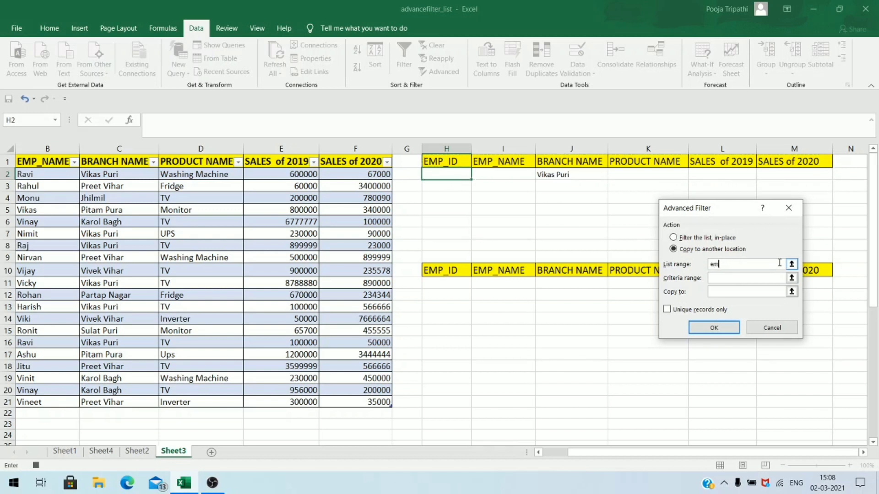
type("ployee")
Step: Set the criteria range to H1:M2 and the copy destination to H10:M10, and run the advanced filter
left_click(792, 278)
left_click_drag(456, 161, 805, 172)
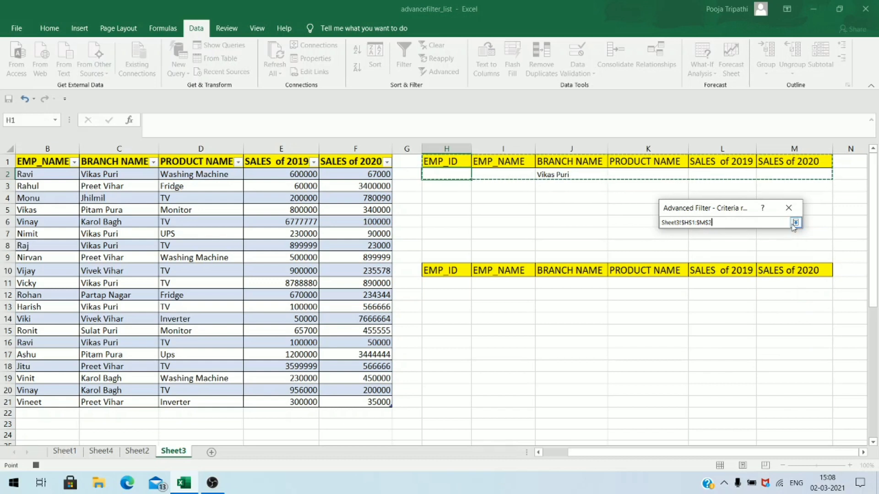
left_click(796, 222)
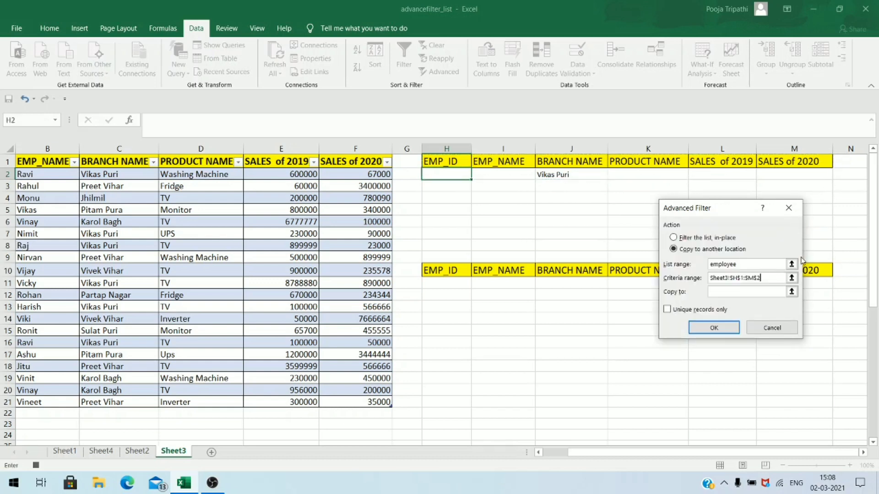
left_click(791, 291)
left_click_drag(740, 211, 580, 328)
left_click_drag(453, 270, 774, 266)
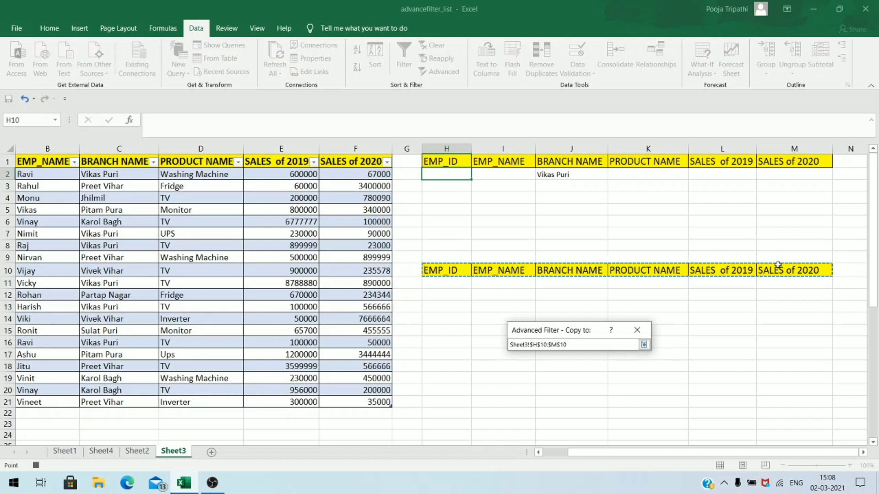
left_click(643, 344)
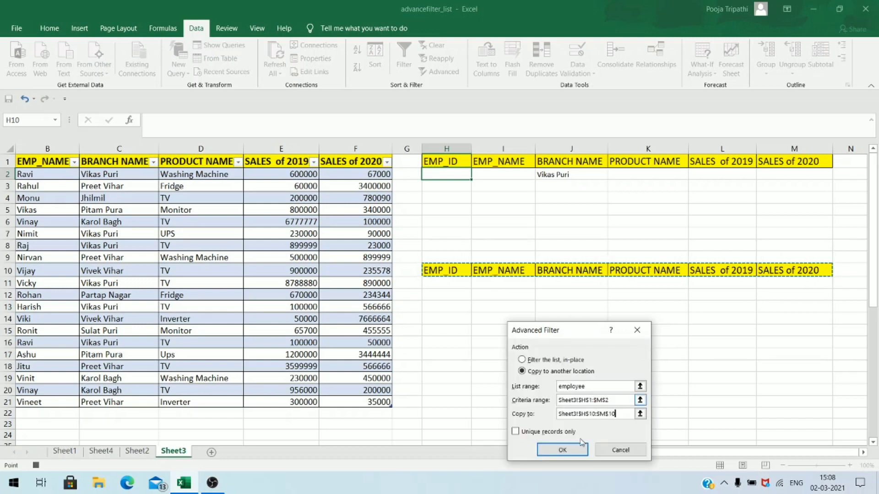
left_click(554, 450)
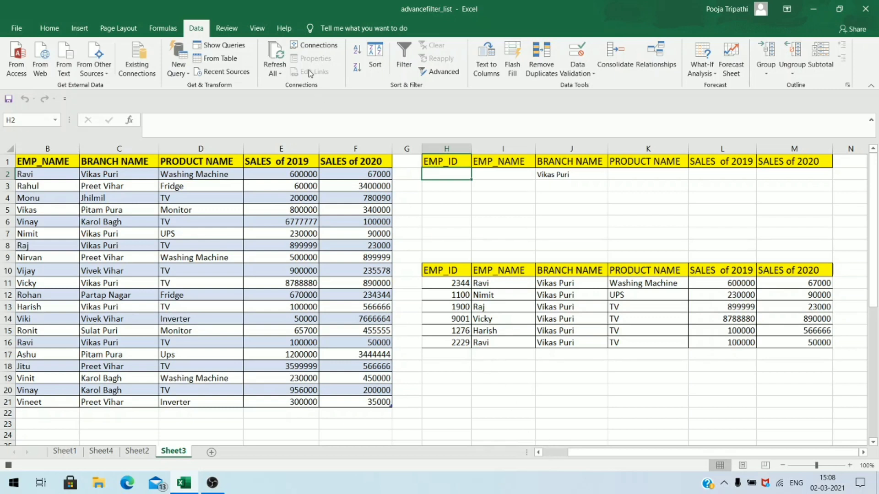
Step: Stop recording the macro
left_click(262, 28)
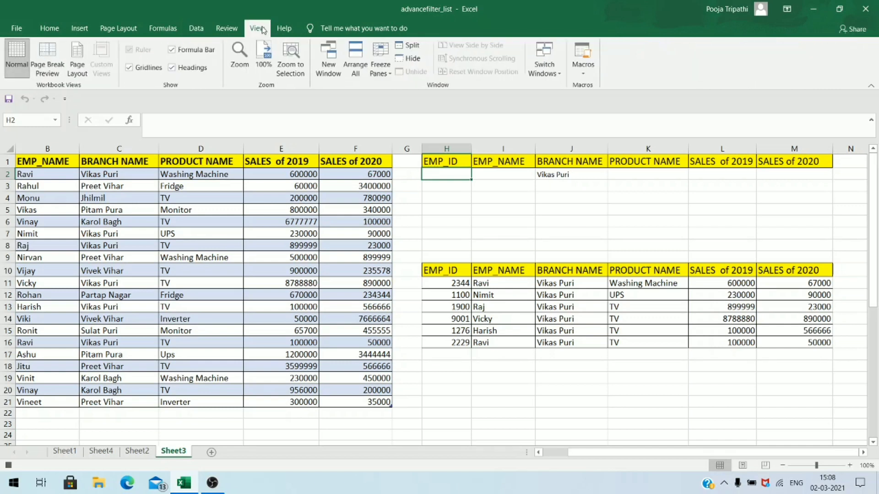
left_click(583, 71)
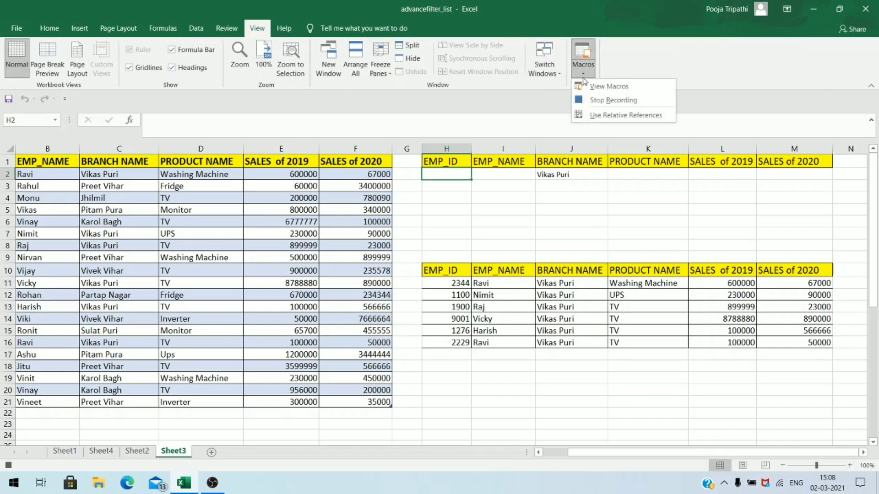
left_click(593, 107)
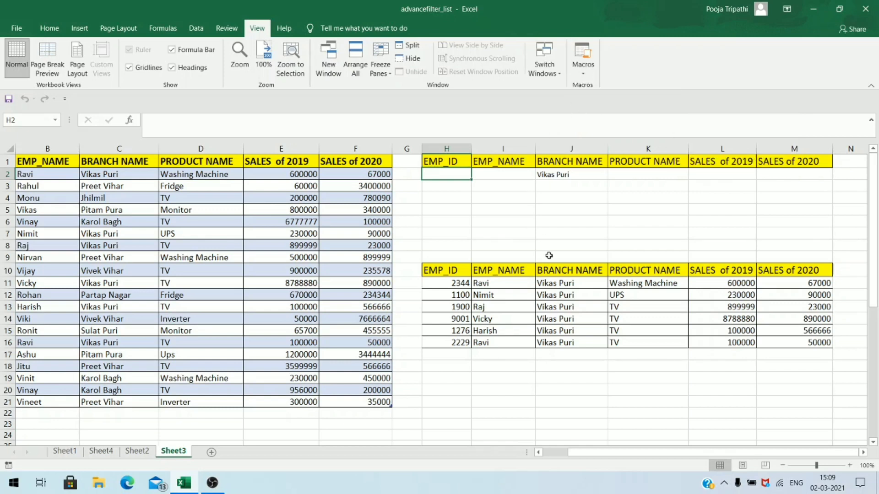
Step: Review the branch choices in J2 and the product choices in K2 without changing either criterion
left_click(546, 238)
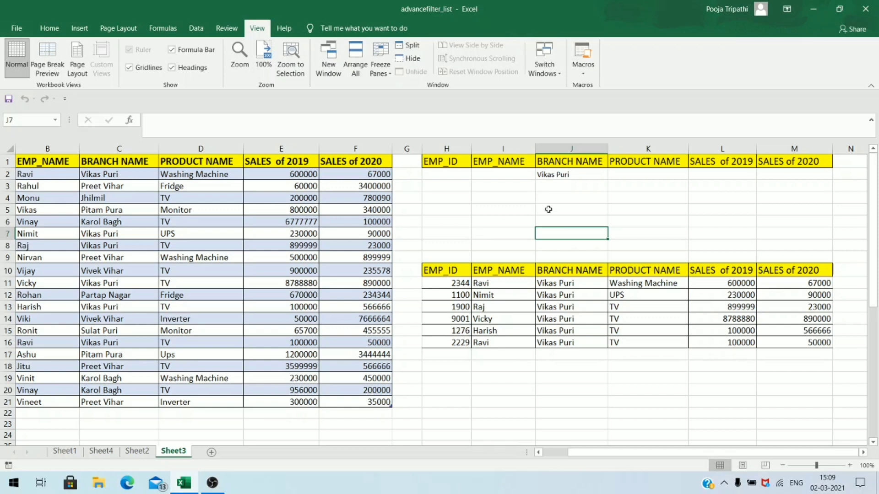
left_click(590, 172)
left_click(612, 175)
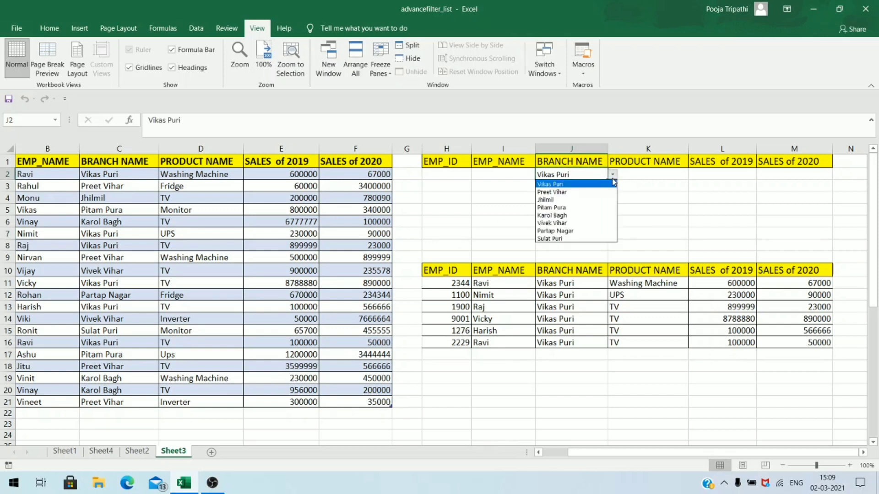
left_click(612, 179)
left_click(639, 174)
left_click(693, 175)
left_click(694, 174)
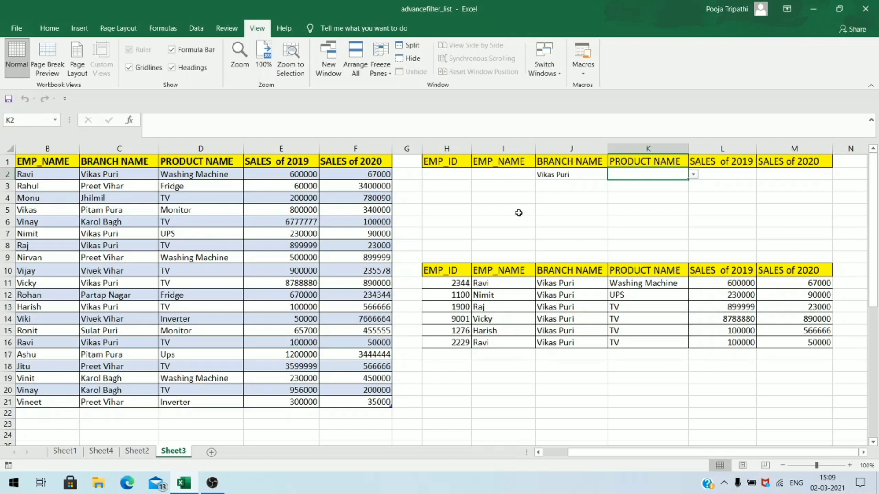
Step: Draw an oval about 4.55 cm wide and 1.76 cm high between the criteria and output ranges, labelled Result
left_click(80, 28)
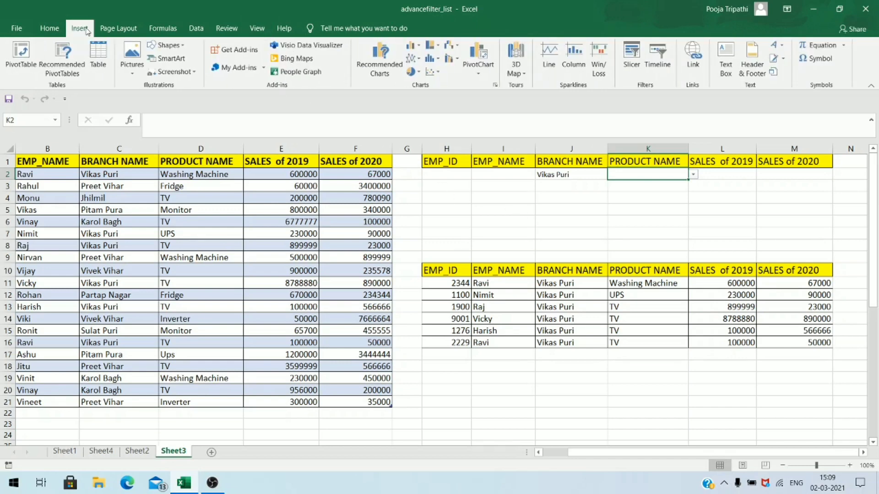
left_click(180, 46)
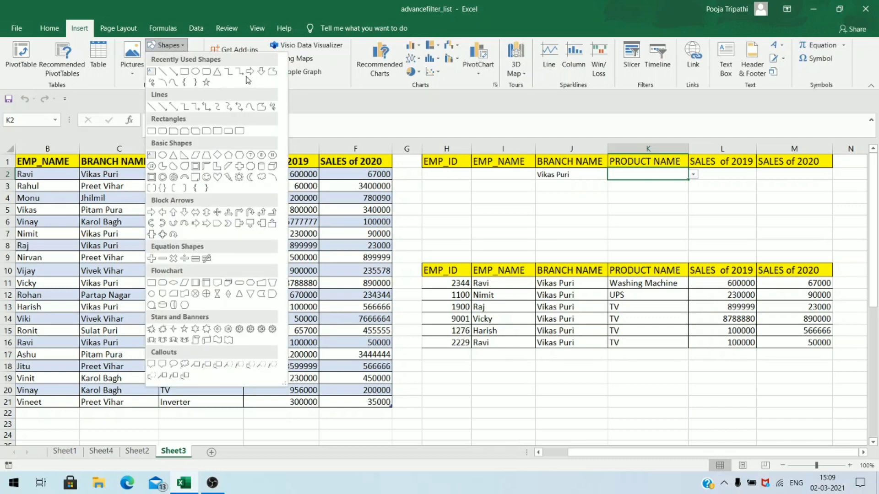
left_click(196, 73)
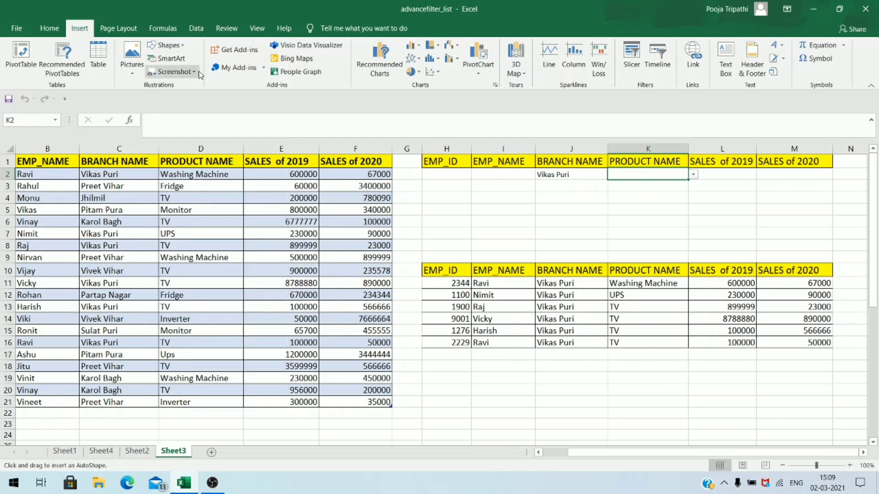
left_click_drag(468, 212, 568, 250)
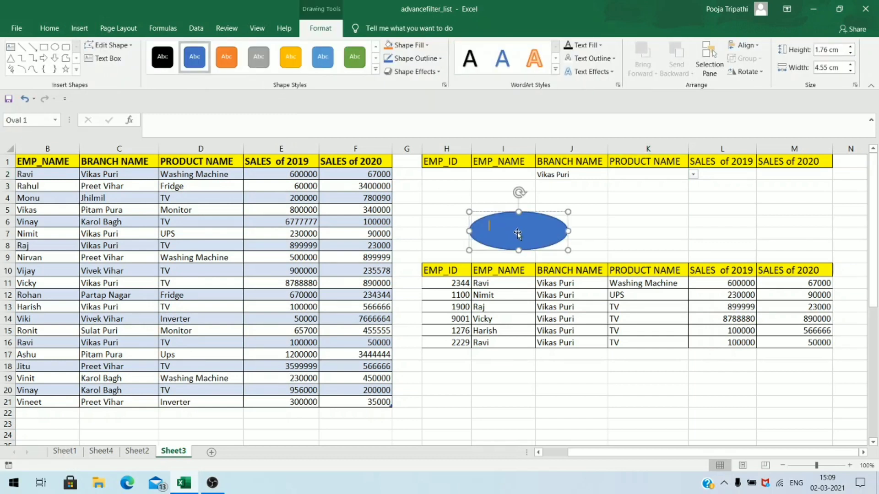
type("Result")
Step: Format the oval's Result text as bold 16 pt with a white text outline
left_click_drag(490, 223, 511, 225)
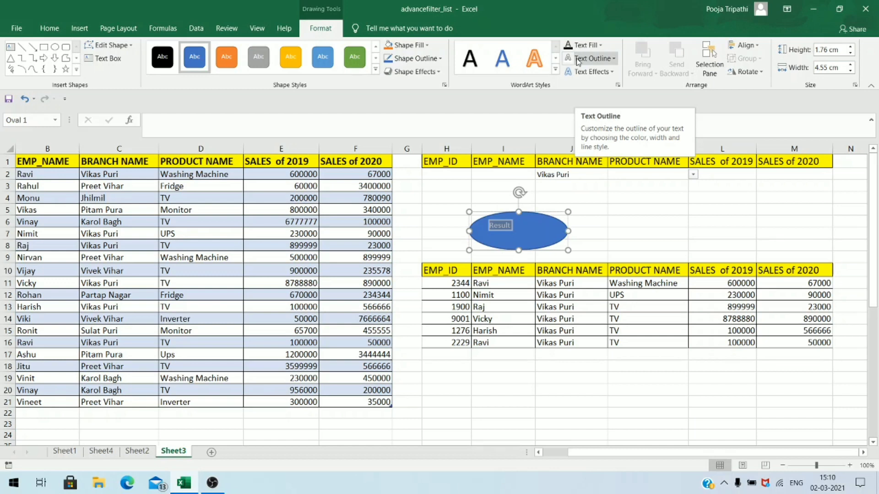
left_click(648, 225)
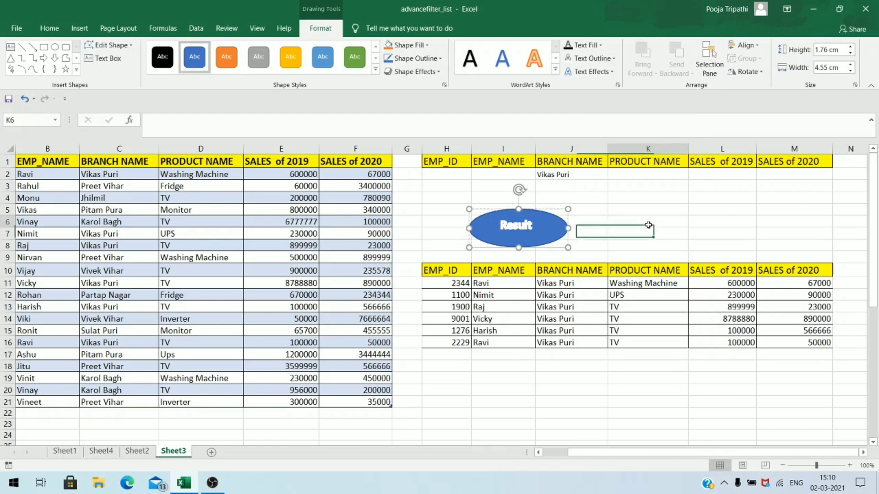
left_click(518, 235)
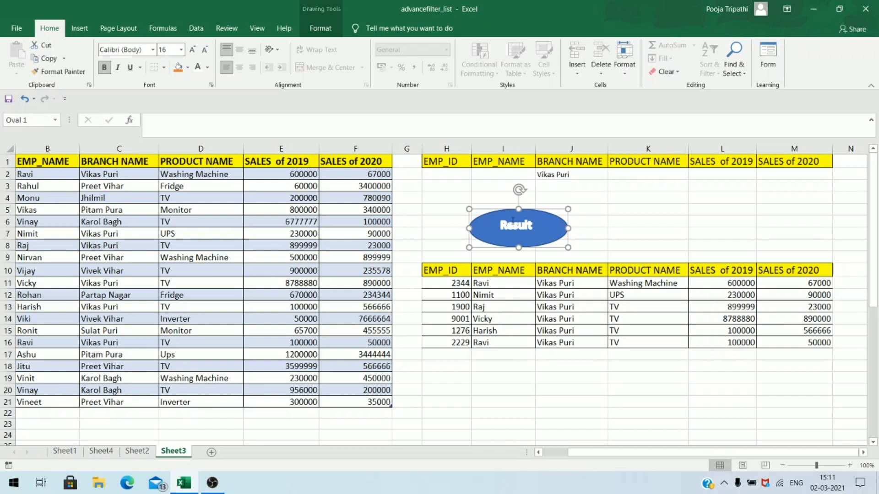
left_click(623, 229)
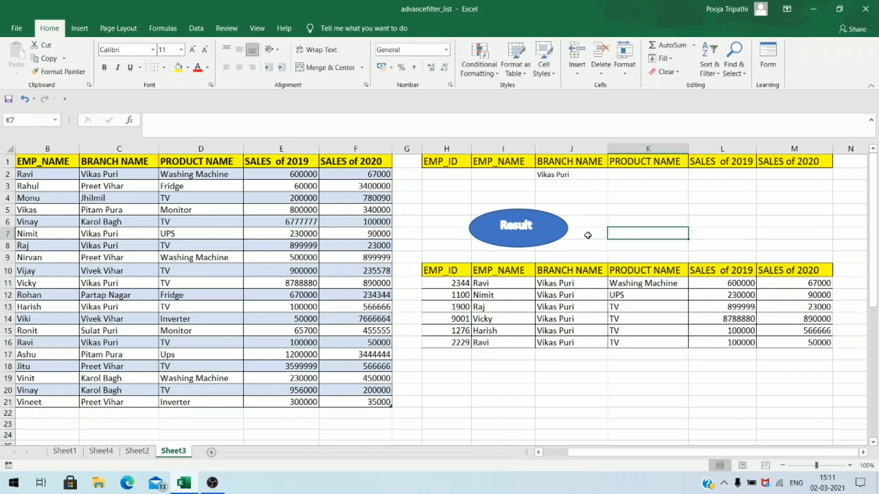
Step: Assign Macro4 to the Result oval
left_click(547, 233)
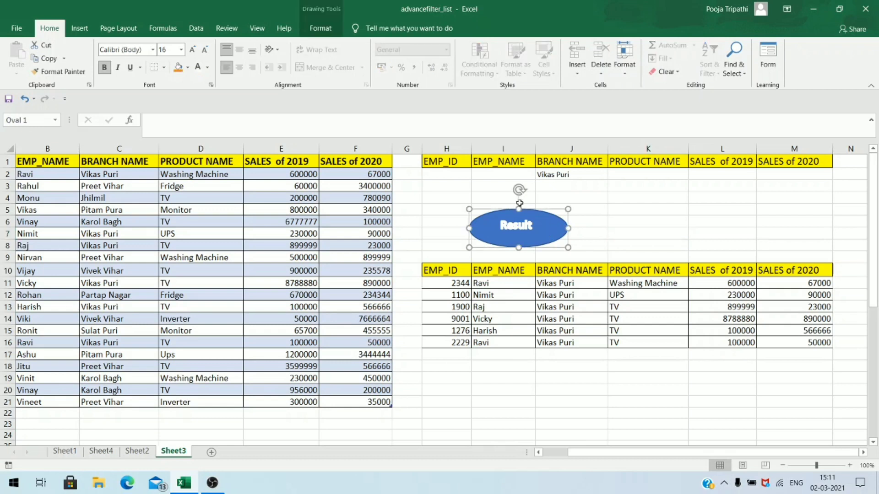
right_click(512, 227)
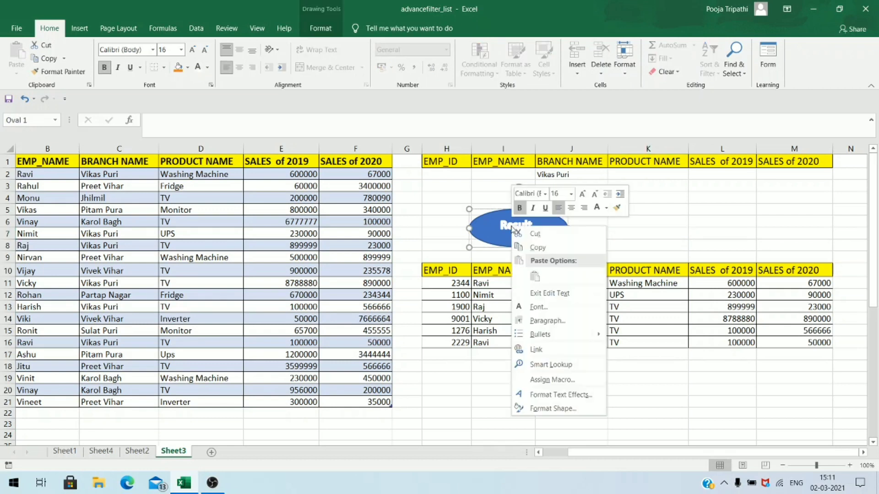
left_click(563, 381)
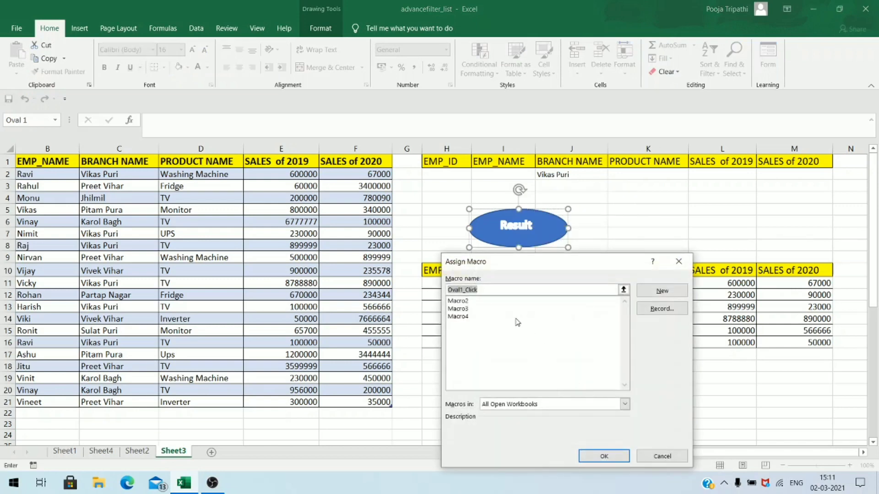
left_click(468, 317)
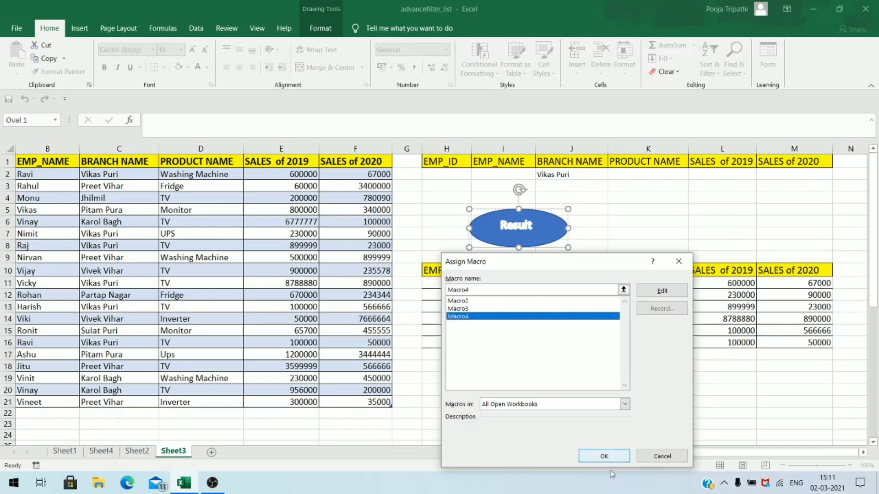
left_click(604, 457)
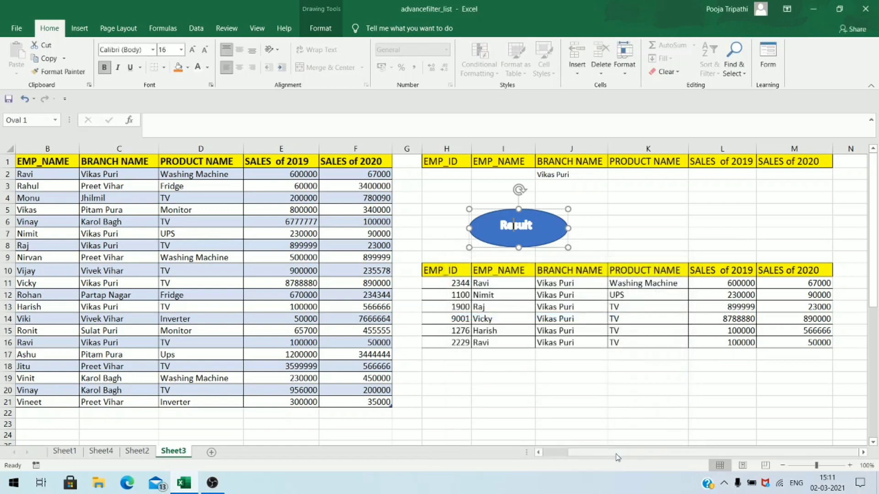
left_click(621, 241)
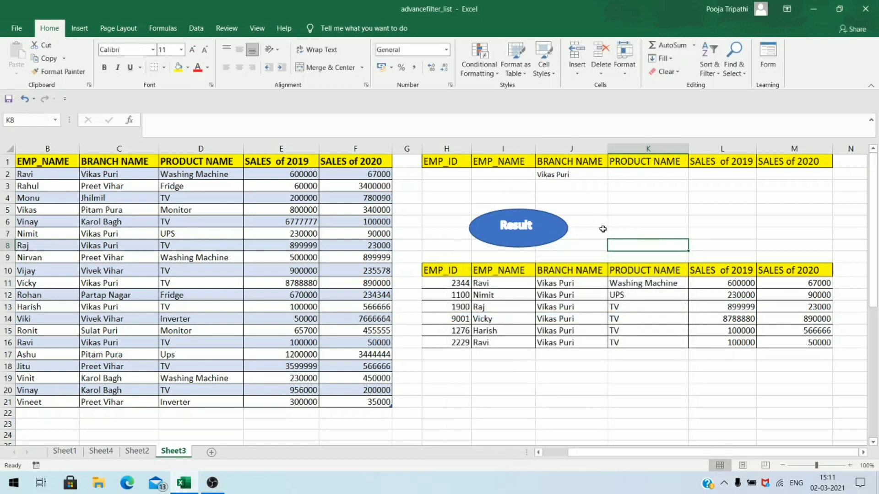
Step: Choose TV as the product criterion in K2
left_click(653, 172)
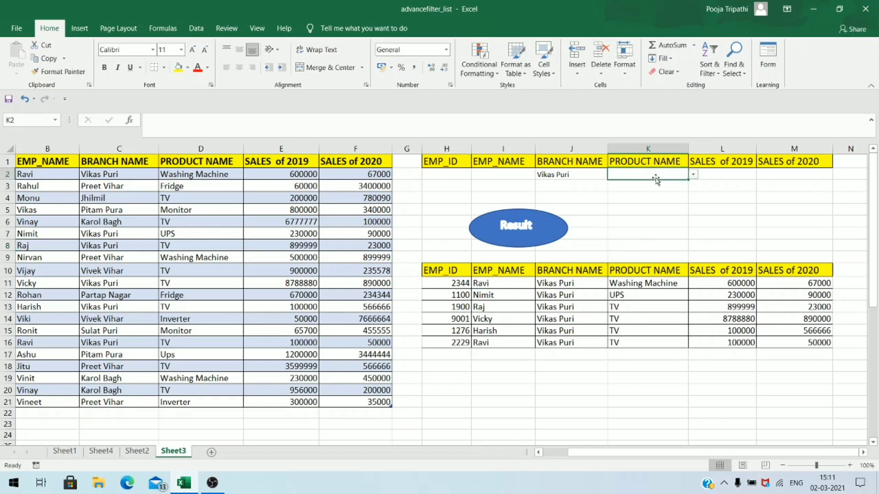
left_click(692, 175)
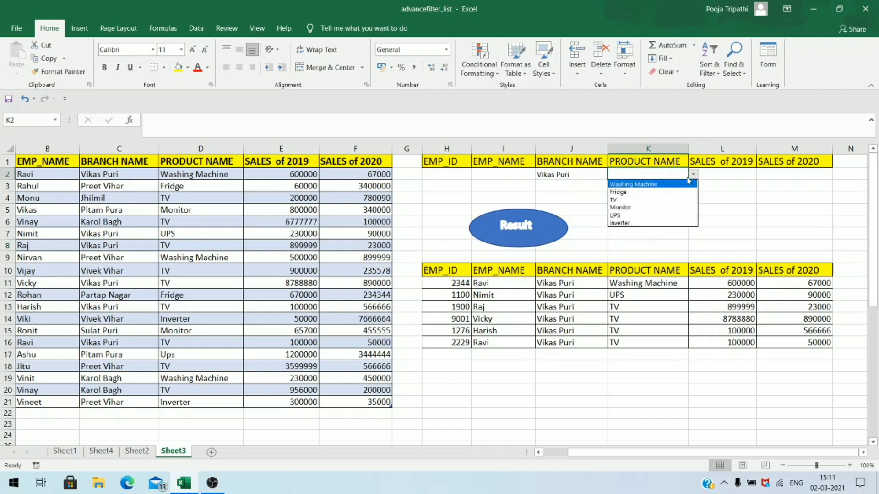
left_click(617, 199)
Step: Clear the branch criterion in J2 and run the macro assigned to the Result oval
double_click(591, 174)
key("BackSpace")
key("BackSpace")
key("BackSpace")
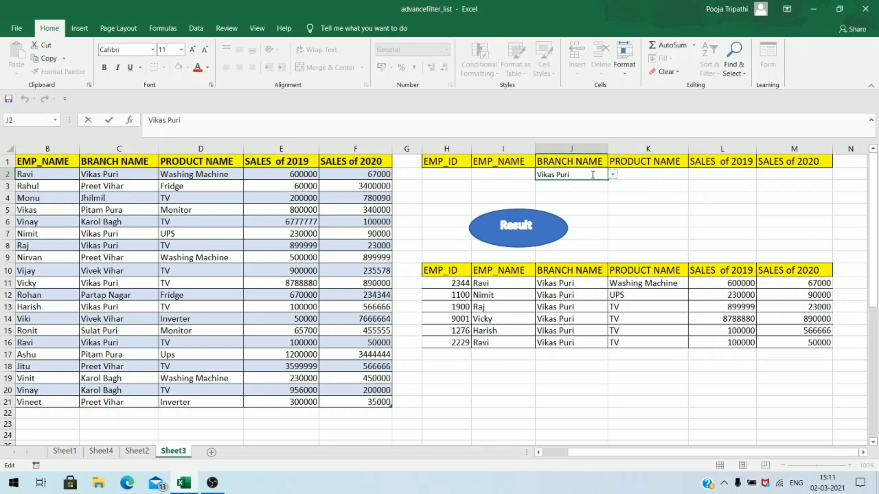
key("BackSpace")
key("BackSpace")
key("BackSpace")
key("BackSpace")
key("BackSpace")
key("BackSpace")
key("BackSpace")
left_click(644, 174)
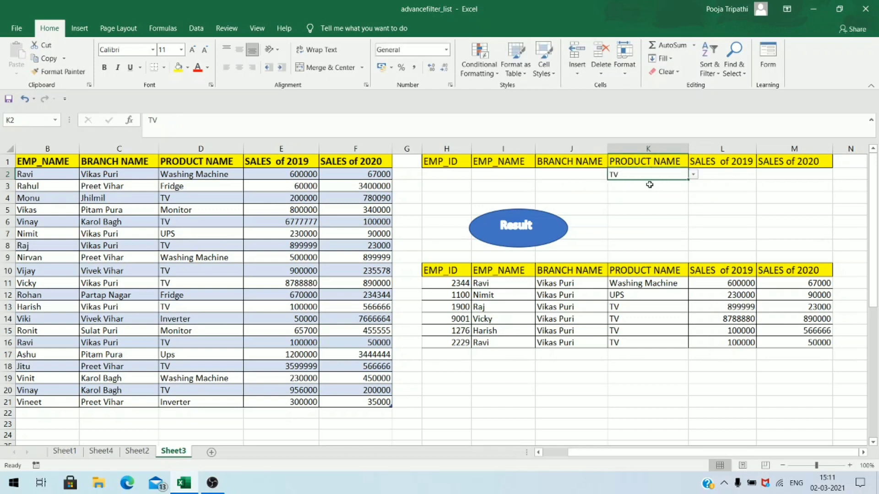
left_click(603, 222)
left_click(535, 234)
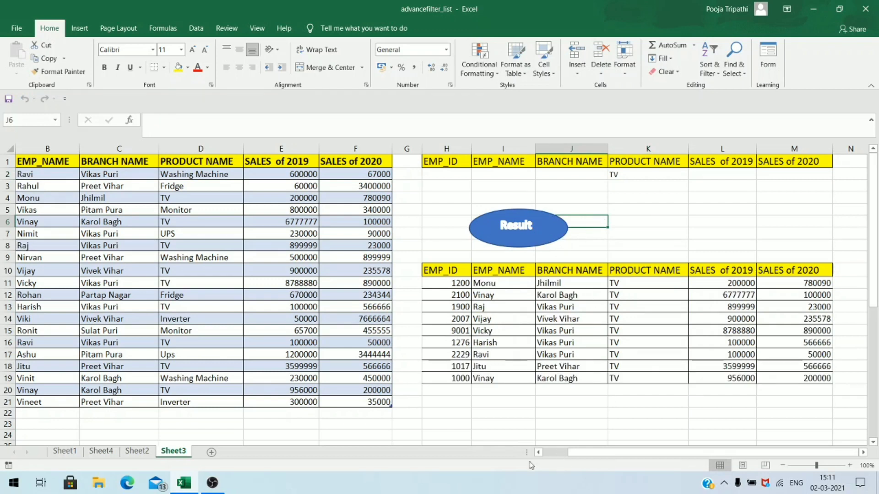
Step: Choose Vikas Puri as the branch in J2, keep TV as the product in K2, and run the Result macro
left_click(591, 170)
left_click(612, 175)
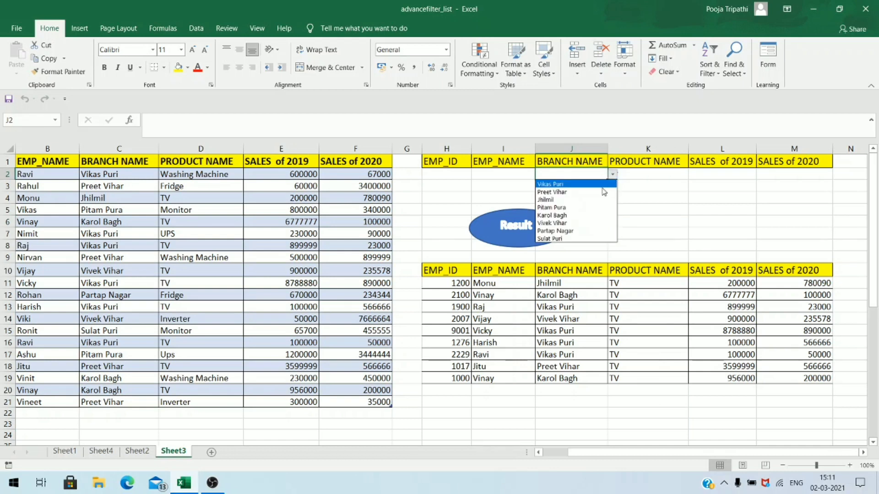
left_click(594, 185)
left_click(627, 175)
type("TV")
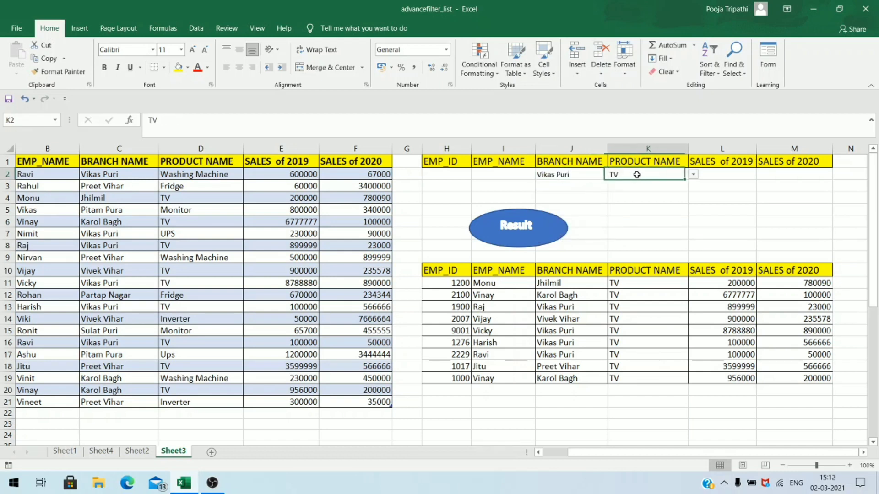
left_click(537, 233)
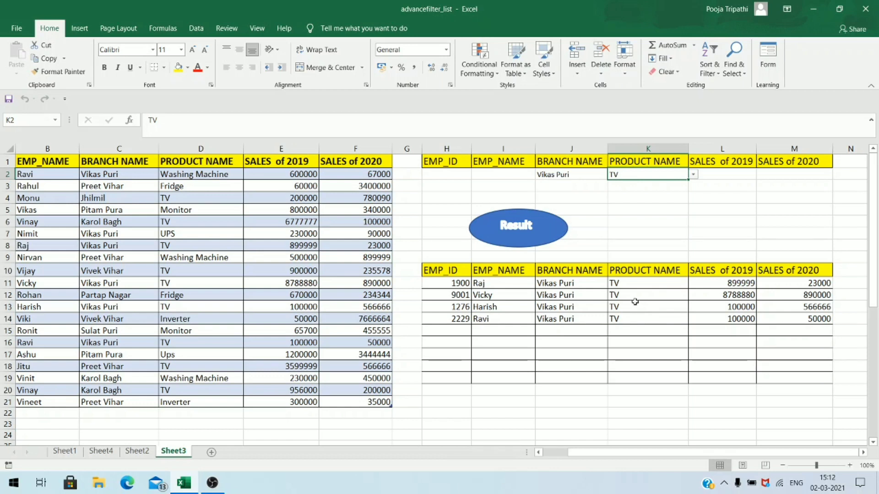
Step: Change the branch criterion in J2 to Jhilmil and rerun the Result macro
left_click(583, 176)
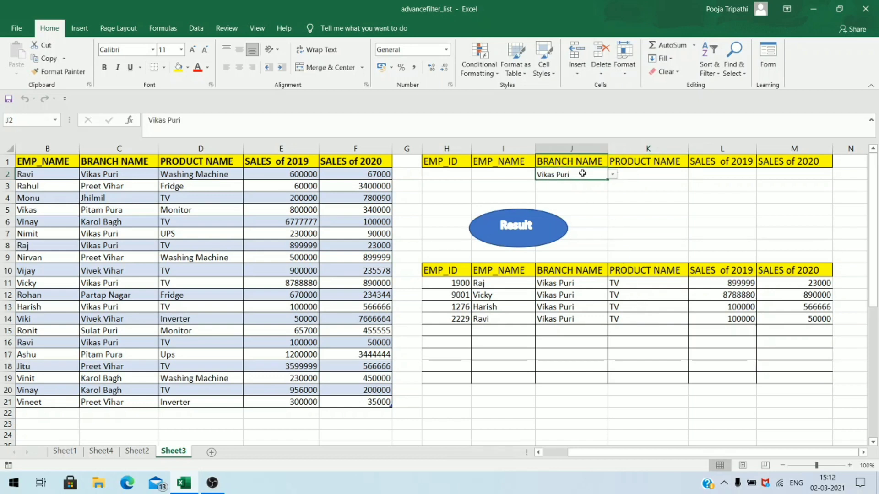
left_click(612, 175)
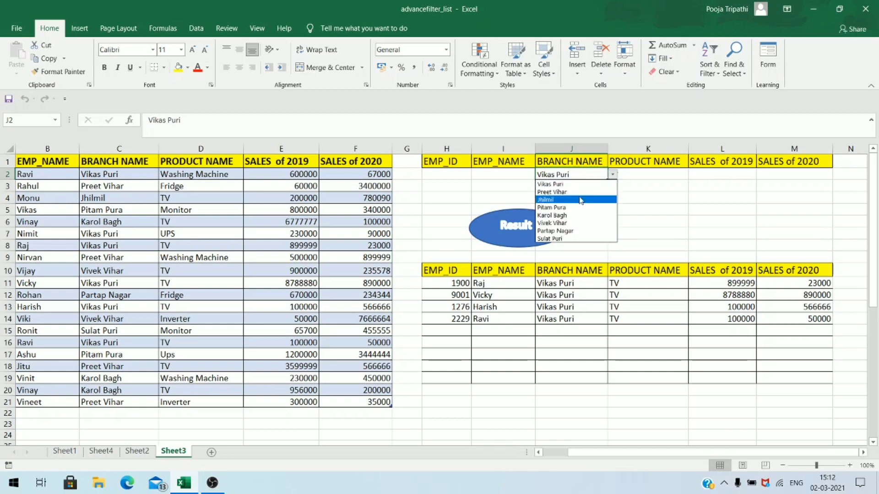
left_click(579, 198)
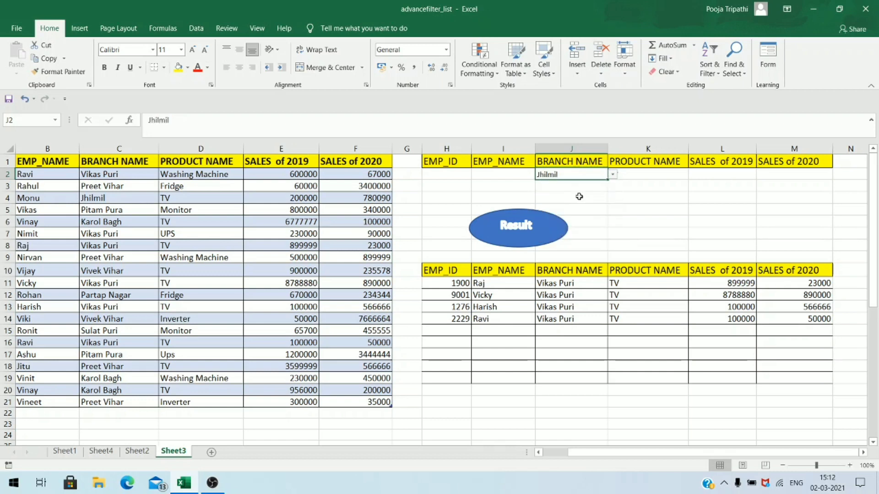
left_click(540, 235)
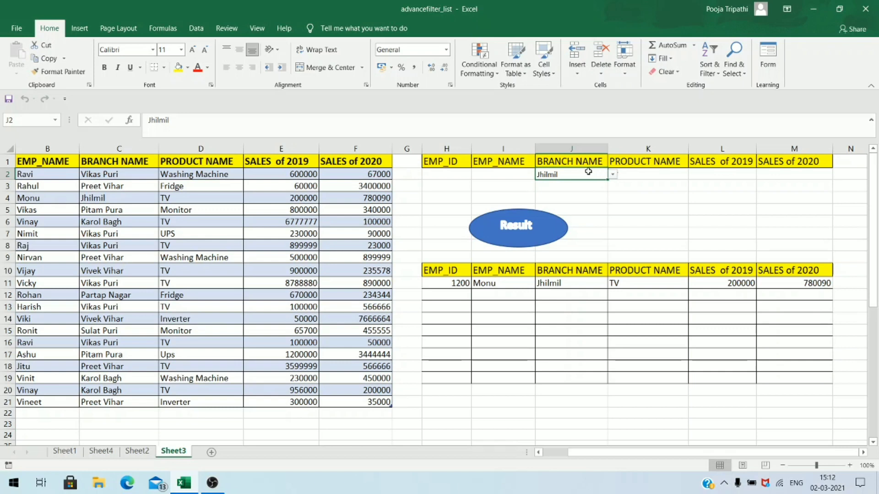
Step: Clear the Jhilmil branch criterion from J2
double_click(588, 173)
key("BackSpace")
key("BackSpace")
key("BackSpace")
key("BackSpace")
key("BackSpace")
key("BackSpace")
key("BackSpace")
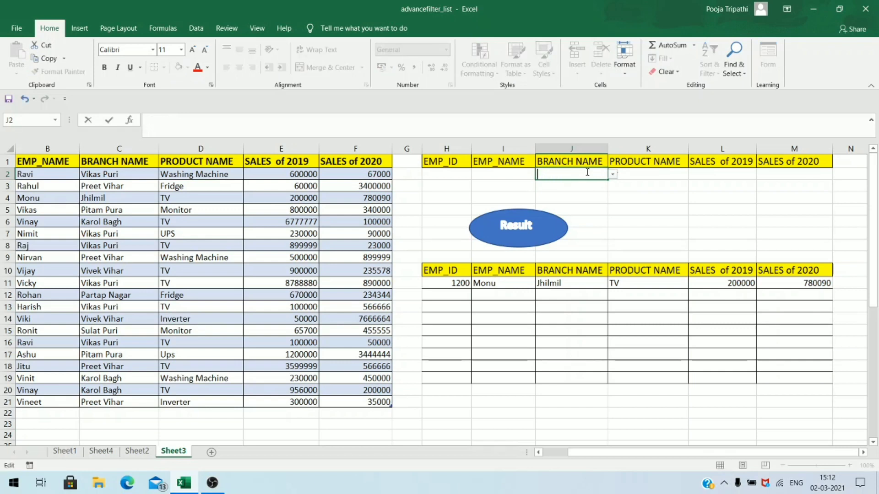
left_click(685, 176)
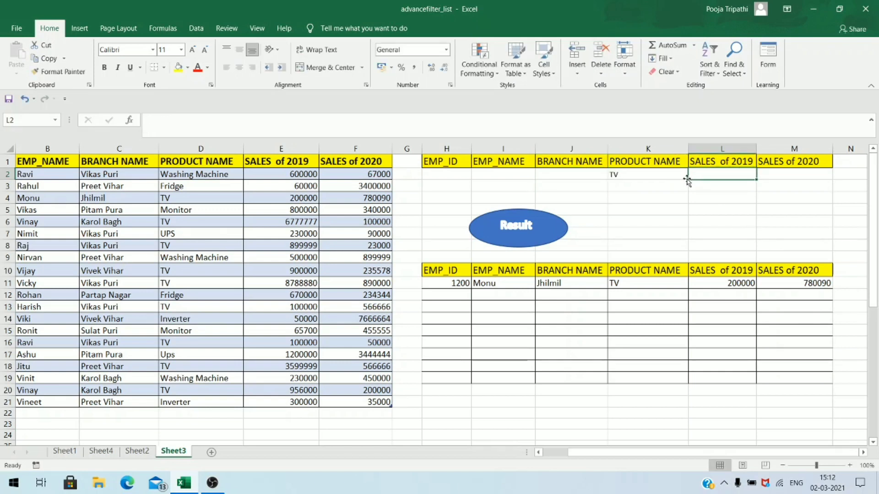
Step: Set the product criterion in K2 to Inverter and run the Result macro
left_click(693, 176)
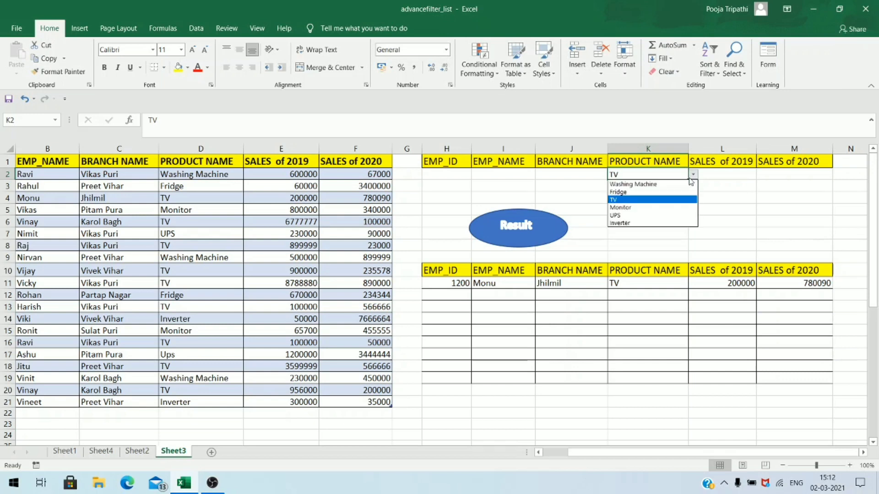
left_click(644, 224)
left_click(543, 235)
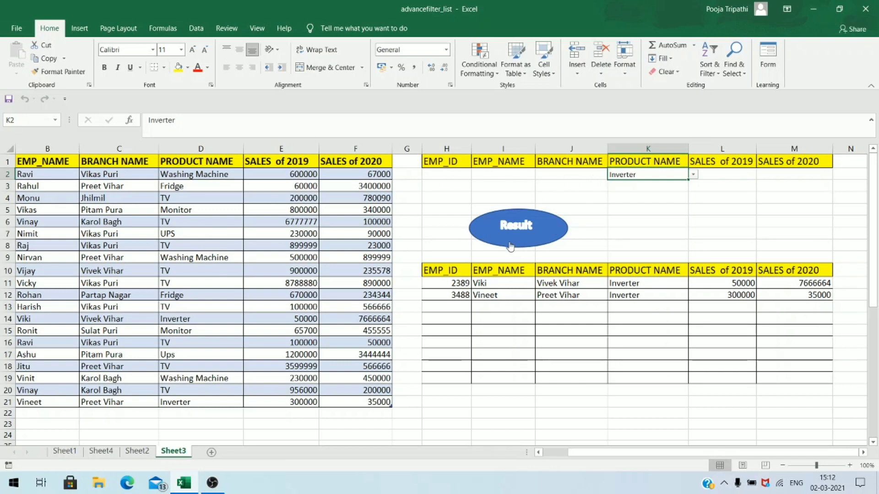
left_click(594, 170)
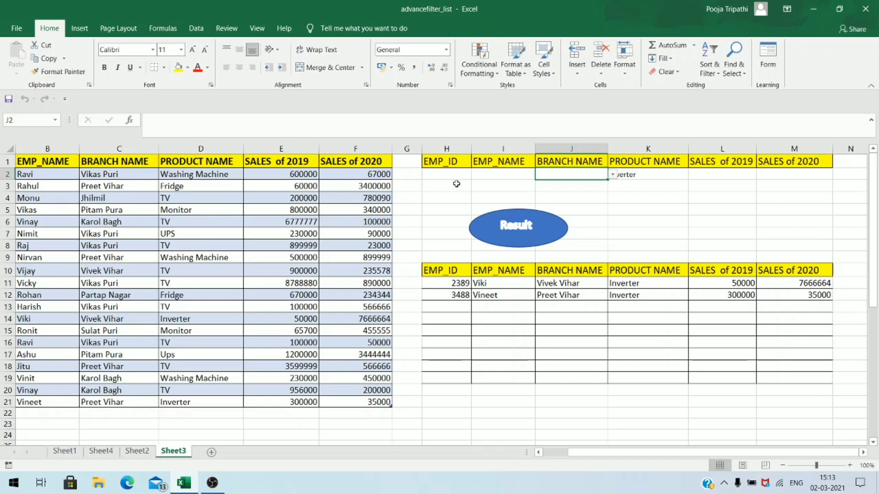
left_click(612, 174)
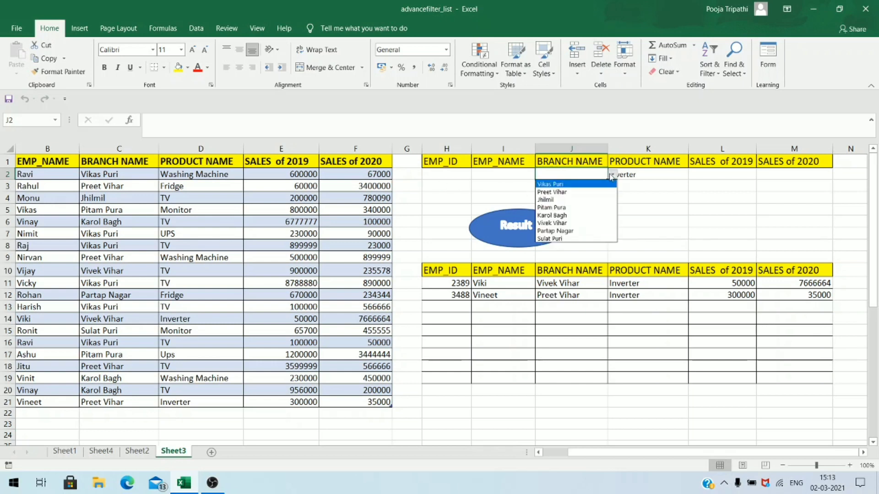
left_click(612, 174)
left_click(661, 175)
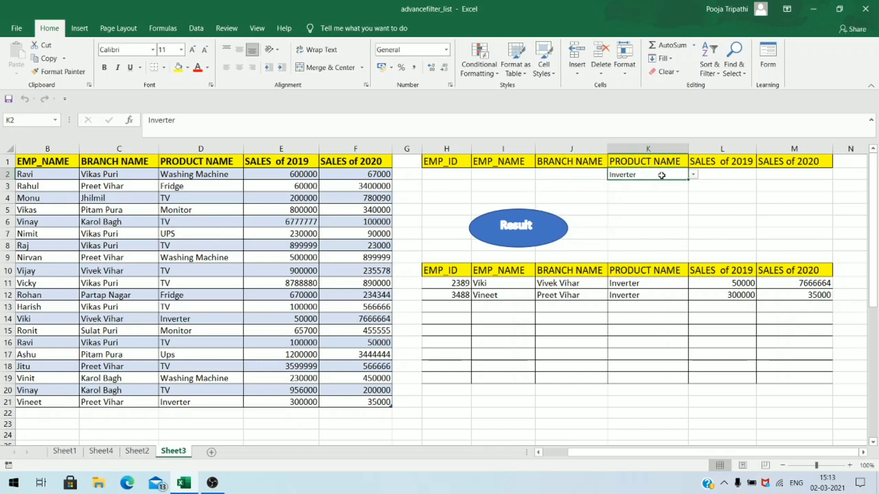
left_click(657, 205)
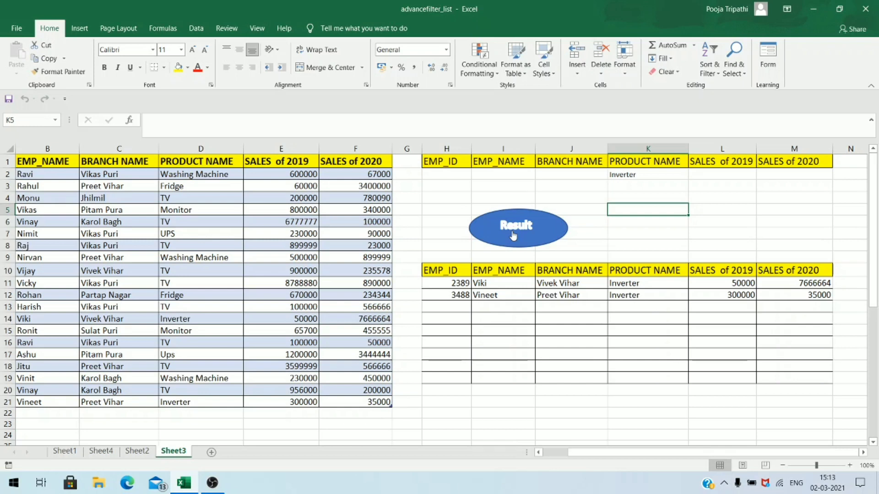
left_click(626, 177)
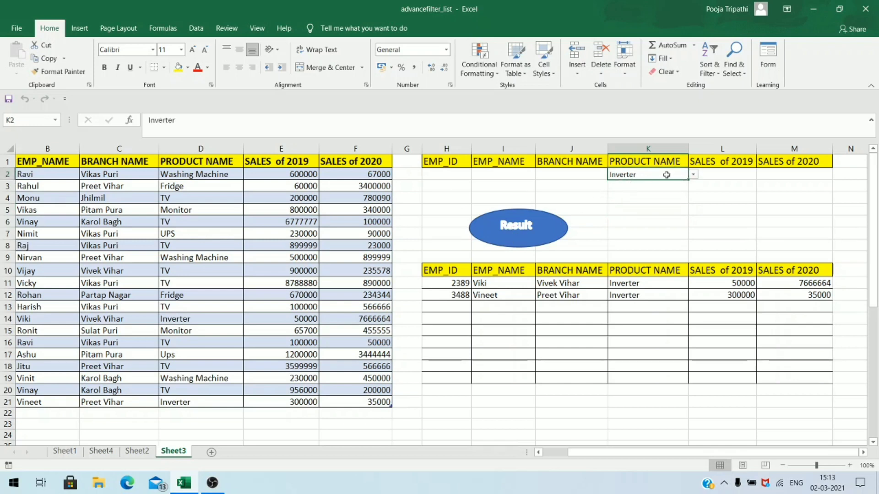
Step: Change the product criterion in K2 to Fridge and run the Result macro
left_click(693, 175)
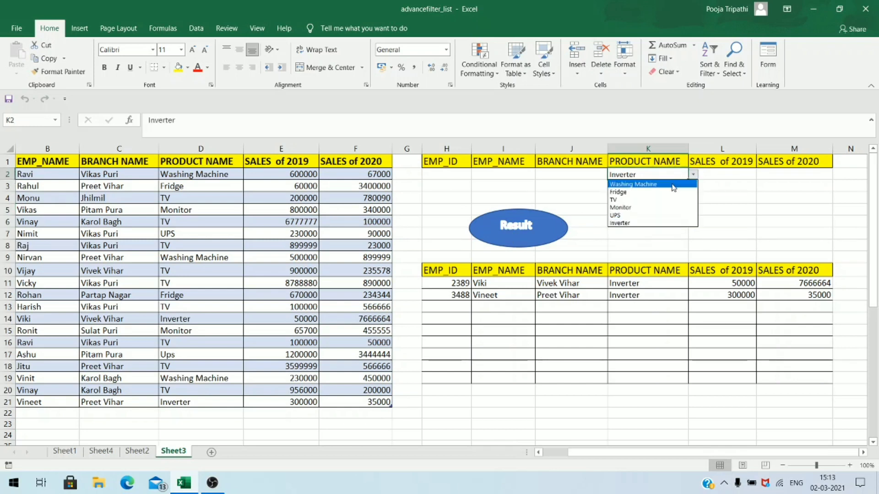
left_click(641, 192)
left_click(550, 227)
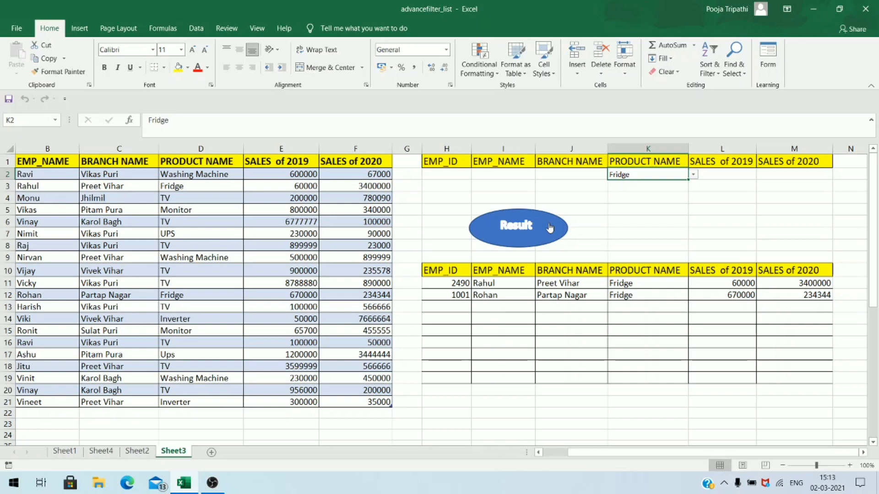
Step: Set the branch criterion in J2 to Preet Vihar and rerun the Result macro
left_click(581, 174)
left_click(612, 174)
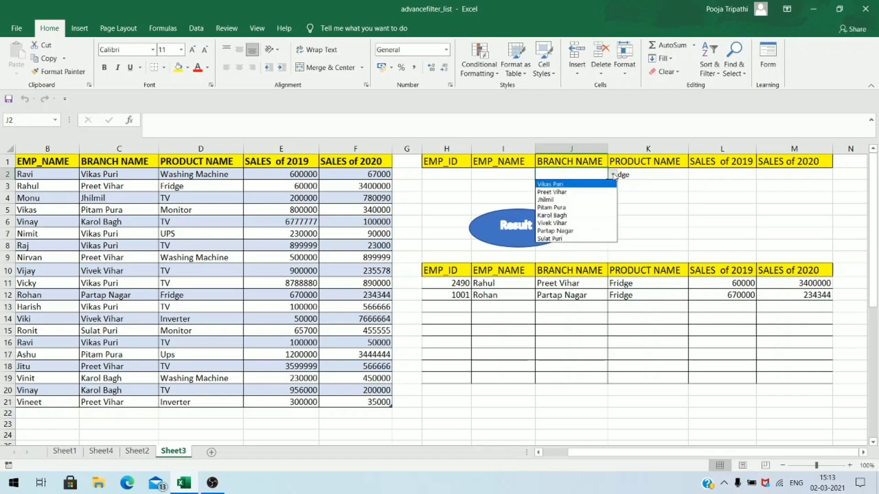
left_click(553, 191)
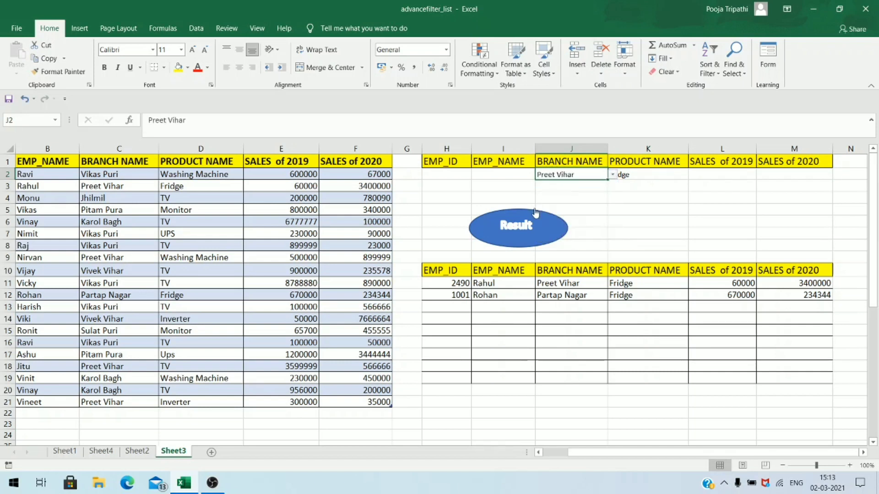
left_click(528, 227)
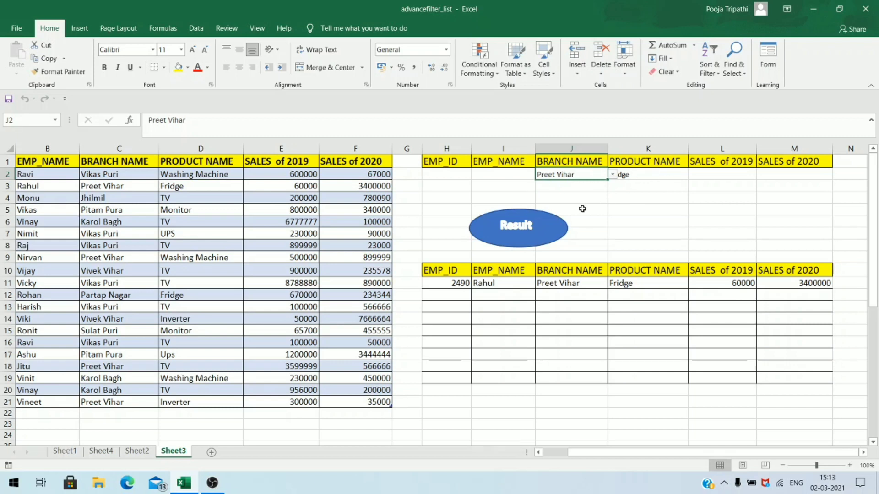
Step: Switch the product criterion in K2 to Monitor, keep Preet Vihar as the branch, and run the Result macro
left_click(647, 175)
left_click(694, 179)
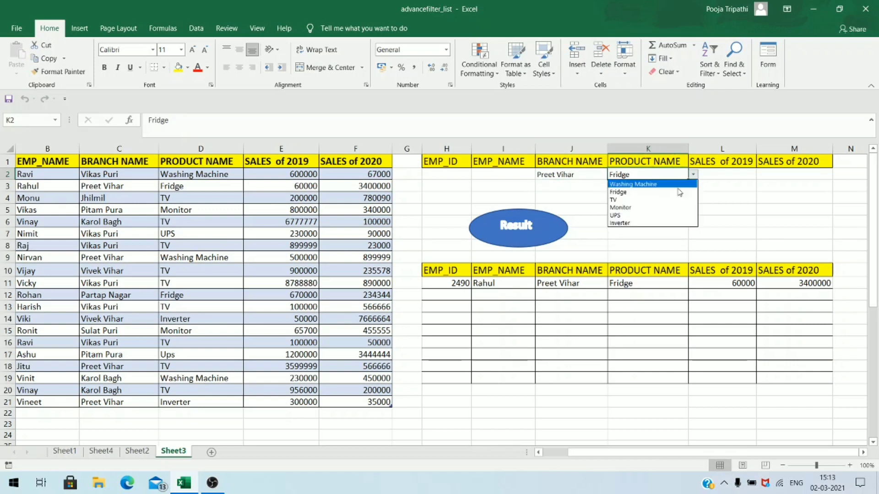
left_click(627, 204)
left_click(549, 226)
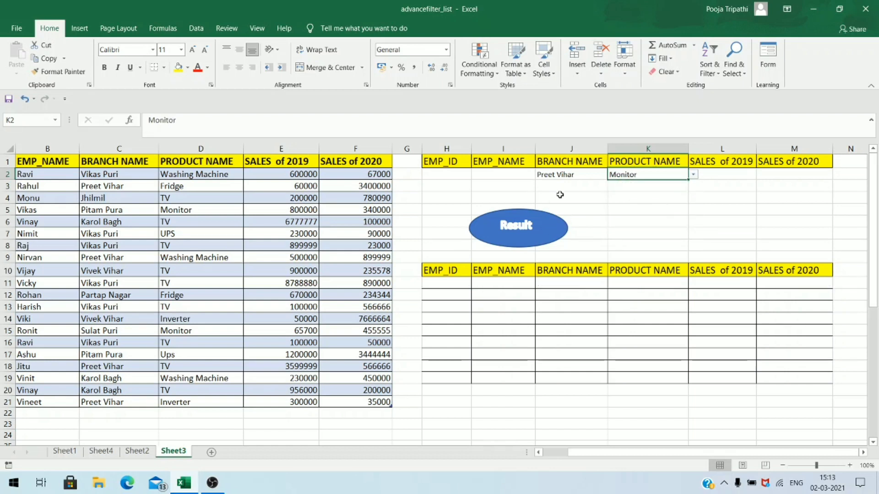
Step: Clear the Preet Vihar branch criterion from J2 and rerun the Result macro for Monitor alone
left_click(568, 175)
double_click(584, 174)
key("BackSpace")
key("BackSpace")
key("BackSpace")
key("BackSpace")
key("BackSpace")
key("BackSpace")
key("BackSpace")
key("BackSpace")
key("BackSpace")
key("BackSpace")
key("BackSpace")
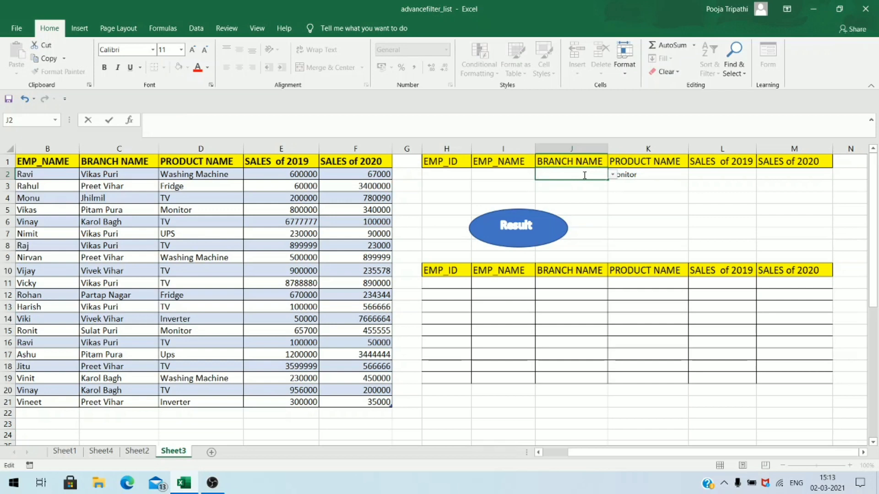
left_click(527, 224)
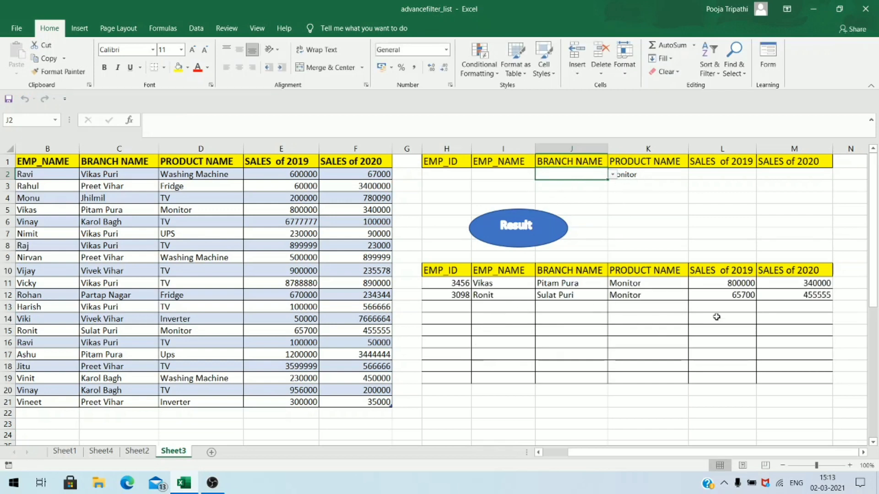
Step: Select the empty employee name cell B22 directly below the sales table
left_click(34, 414)
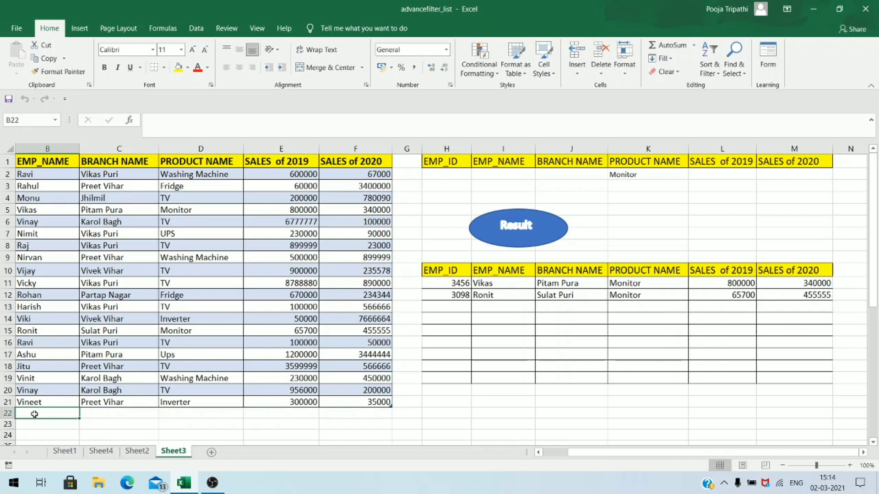